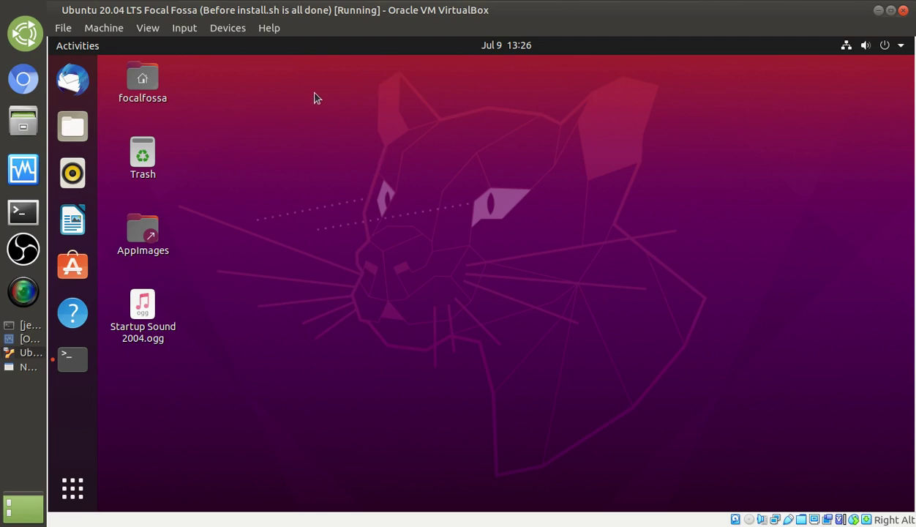
# - Install mpv in Terminal with 'sudo apt install mpv', confirming the package prompt with y
pyautogui.moveTo(720, 488); pyautogui.dragTo(501, 250)
pyautogui.click(85, 373)
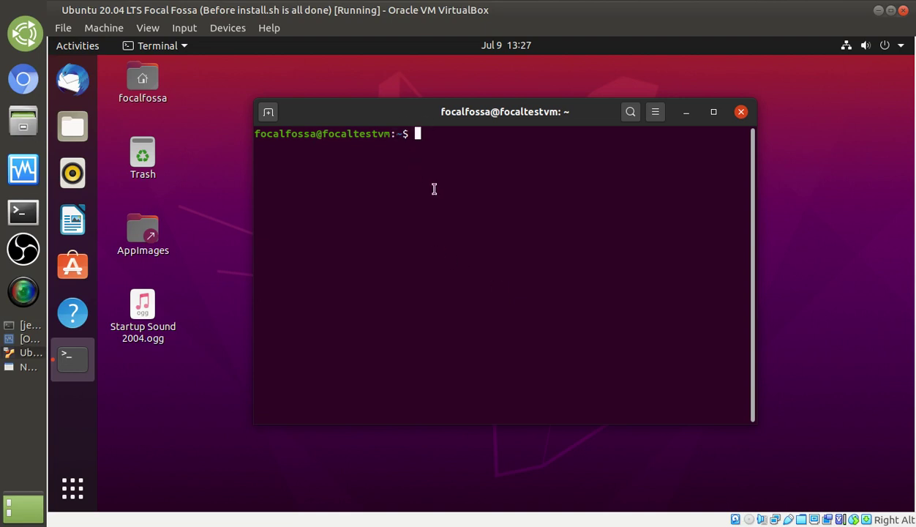
pyautogui.write('sudo apt insta')
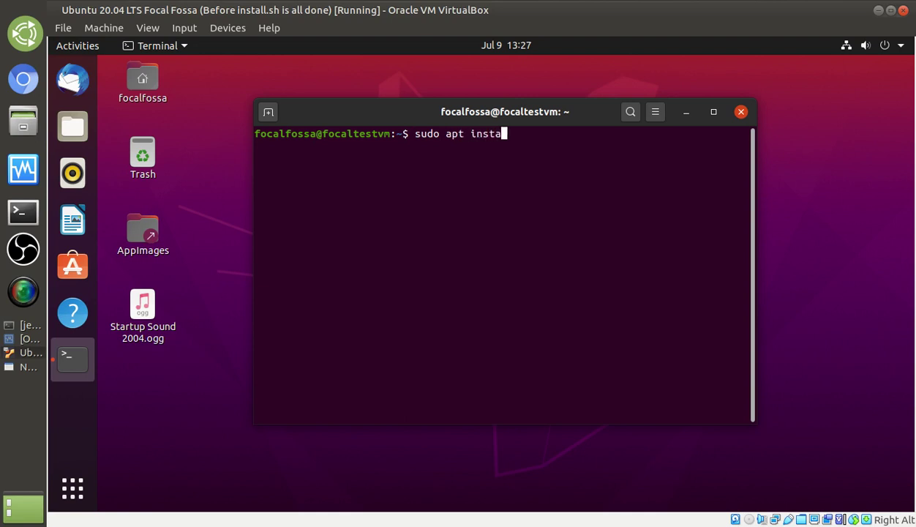
pyautogui.write('ll mpv')
pyautogui.press('Return')
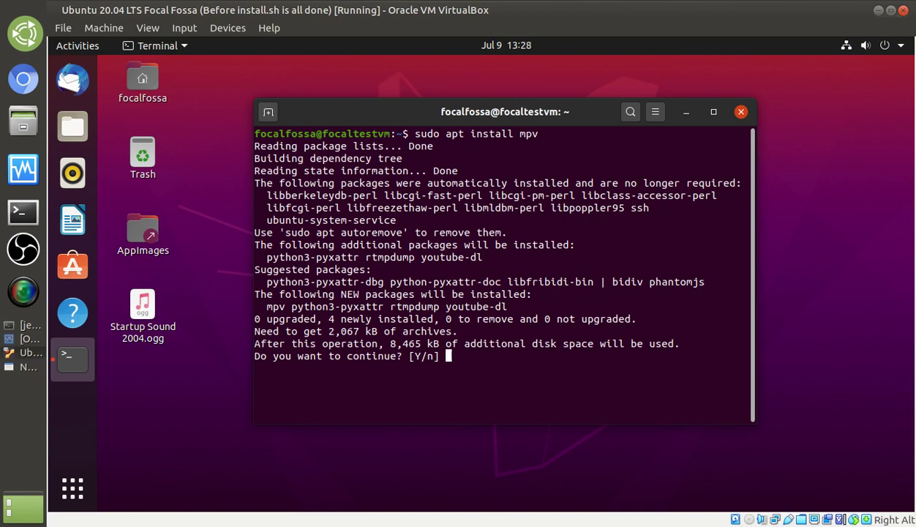
pyautogui.write('y')
pyautogui.press('Return')
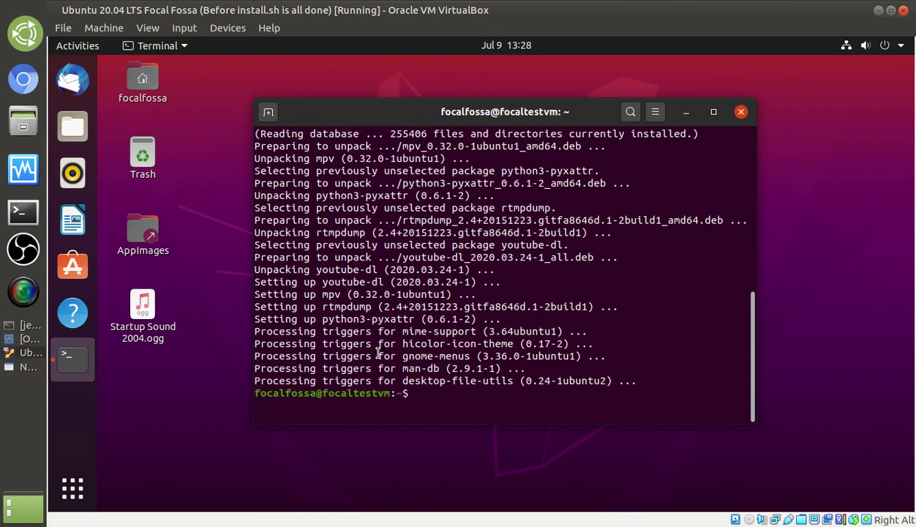
# - Close the terminal and open the home folder, toggling hidden files with Ctrl+H
pyautogui.click(739, 112)
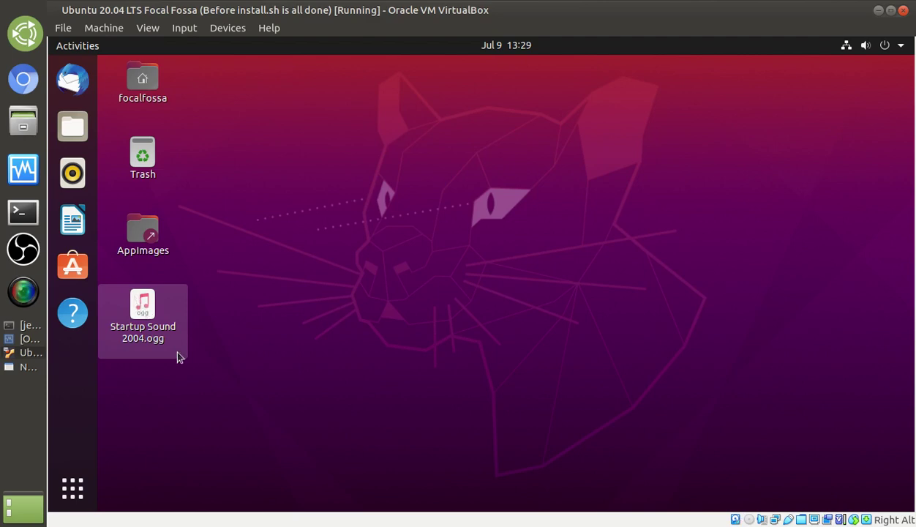
pyautogui.doubleClick(143, 79)
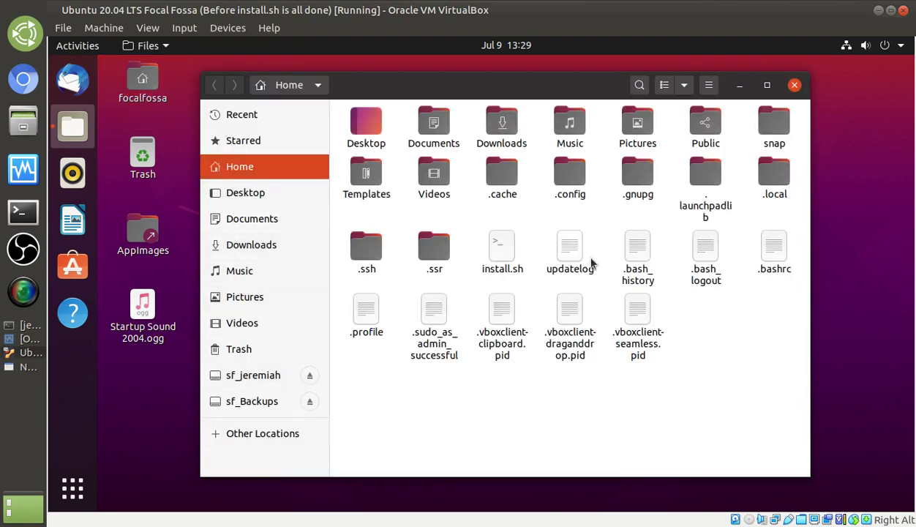
pyautogui.hotkey('ctrl', 'h')
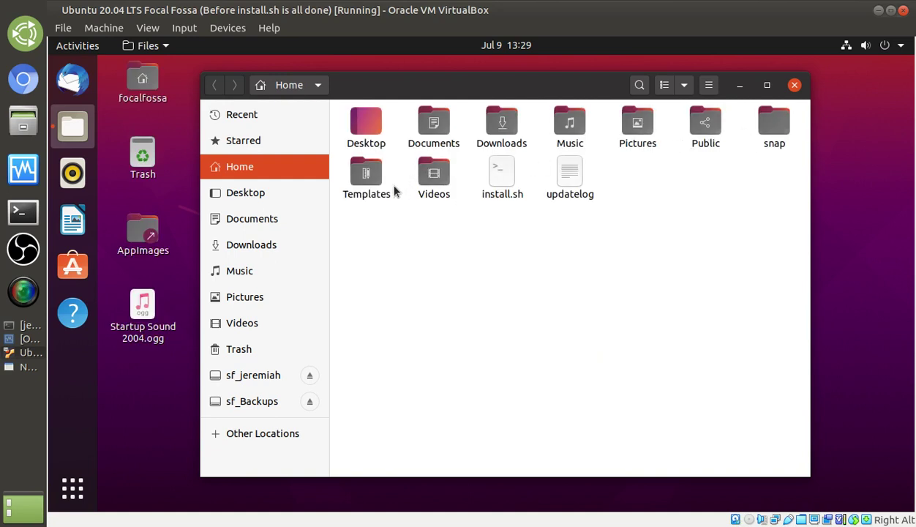
# - Create a new folder named 'Startup Sound' inside Music
pyautogui.click(567, 120)
pyautogui.doubleClick(567, 119)
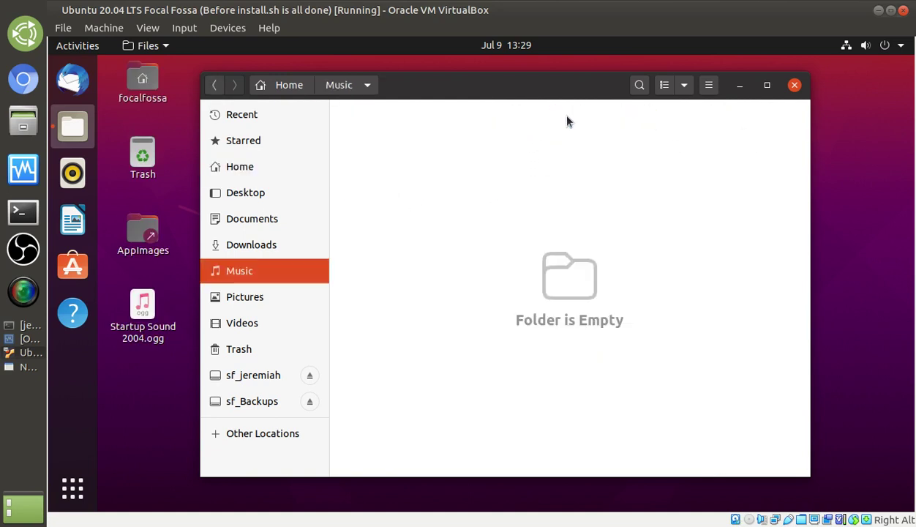
pyautogui.rightClick(444, 207)
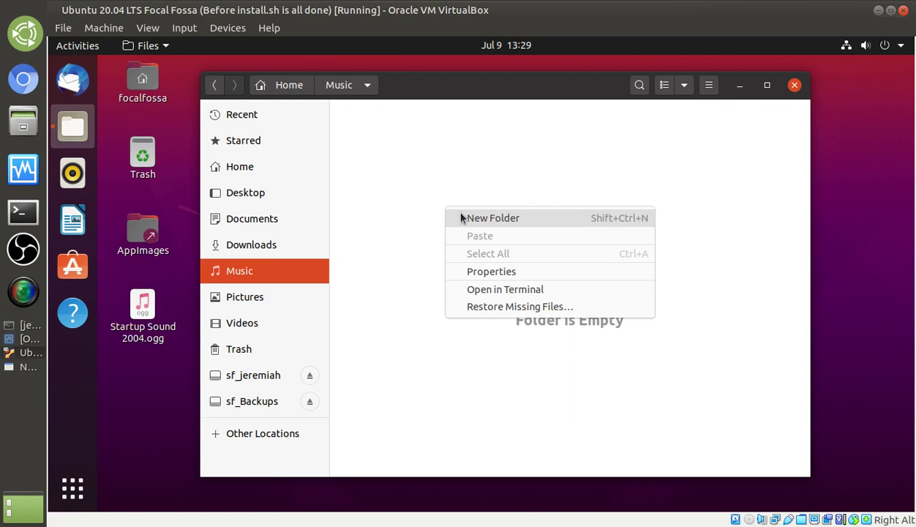
pyautogui.click(462, 217)
pyautogui.write('Star')
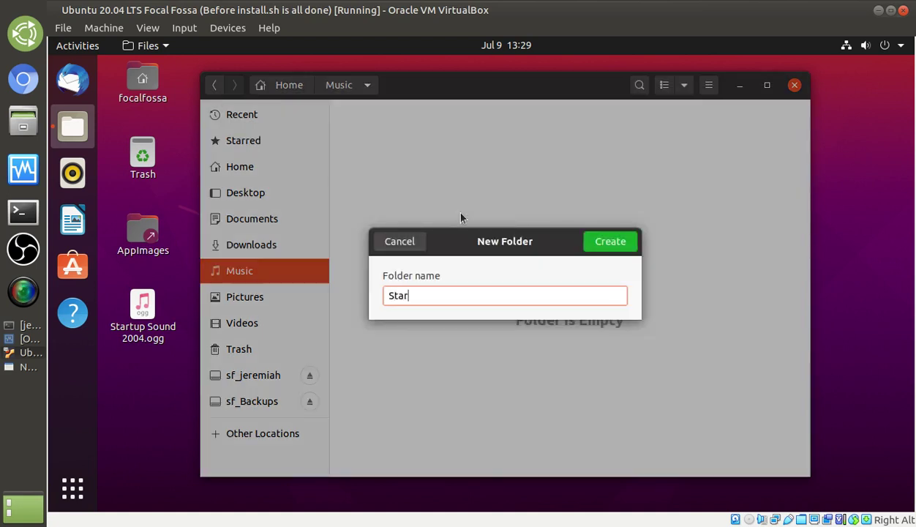
pyautogui.write('tup Sound')
pyautogui.press('Return')
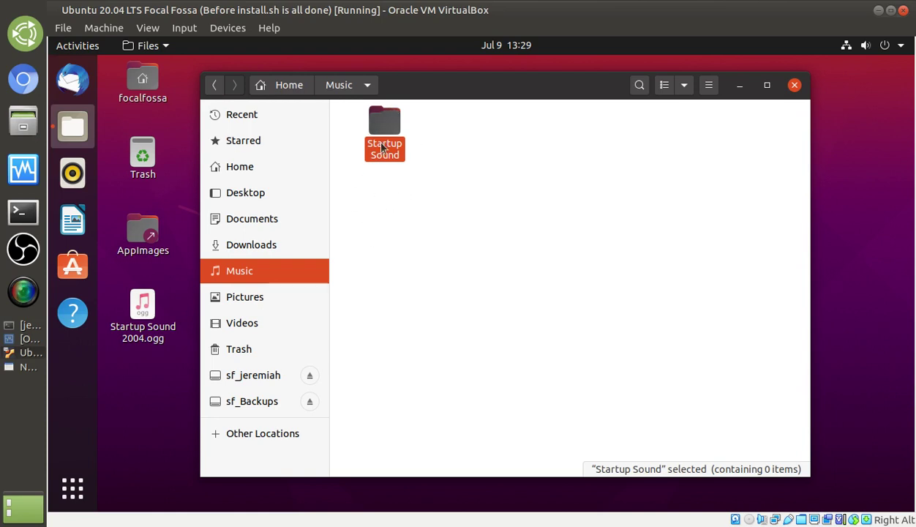
# - Open the Startup Sound folder and try dragging the Desktop sound file into it
pyautogui.doubleClick(388, 115)
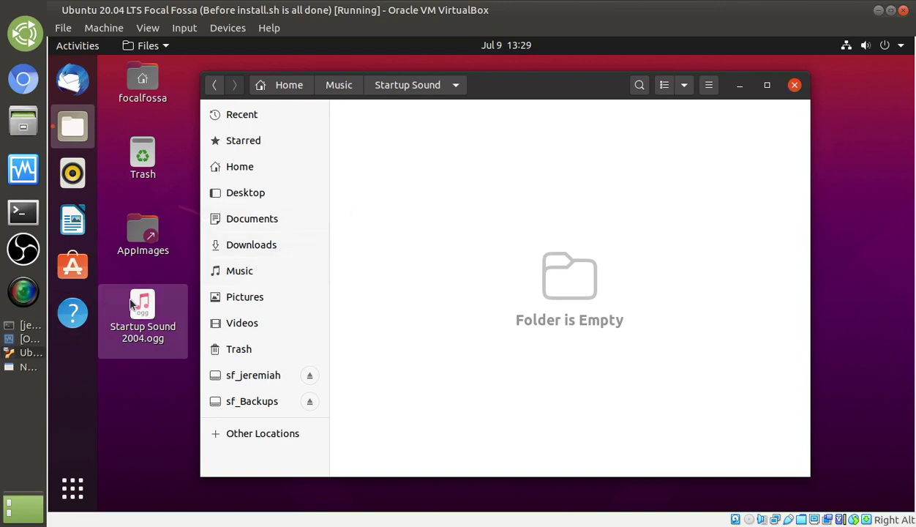
pyautogui.moveTo(131, 307); pyautogui.dragTo(550, 310)
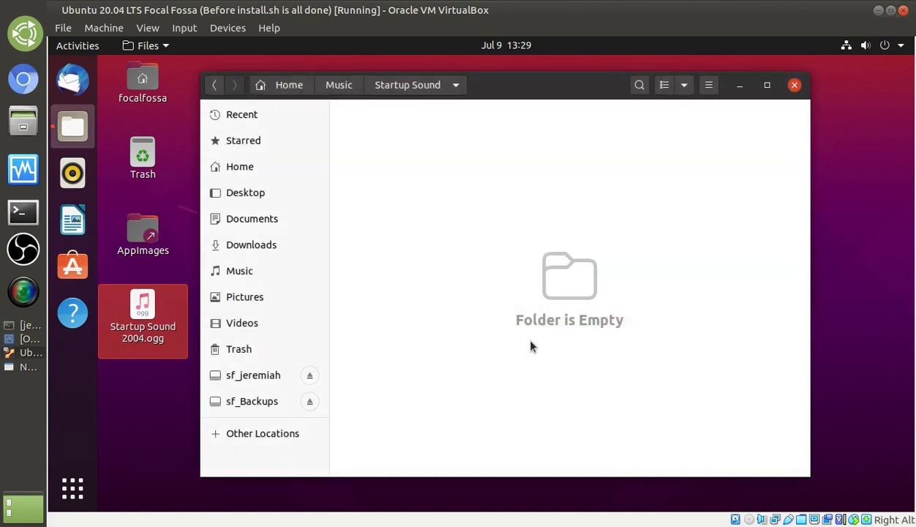
pyautogui.moveTo(134, 289); pyautogui.dragTo(178, 300)
pyautogui.moveTo(537, 94); pyautogui.dragTo(570, 104)
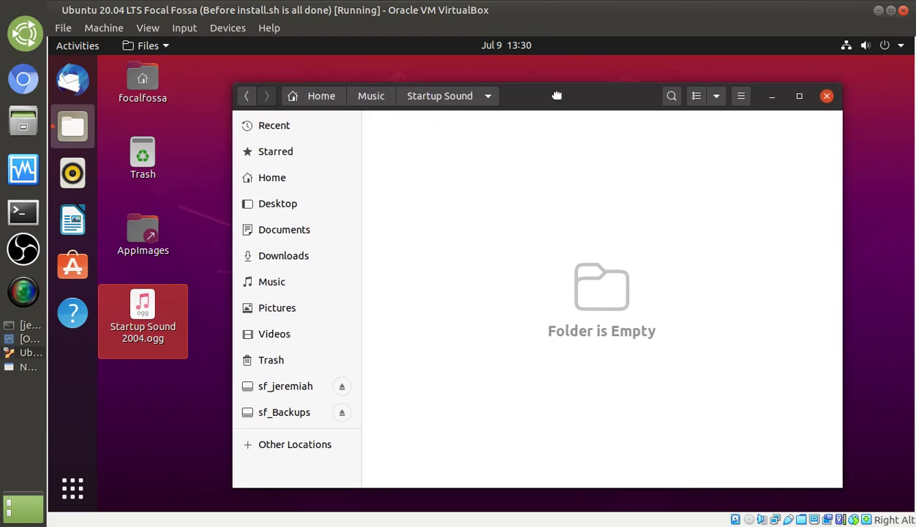
# - Copy Startup Sound 2004.ogg from Desktop and paste it into Music > Startup Sound
pyautogui.click(282, 204)
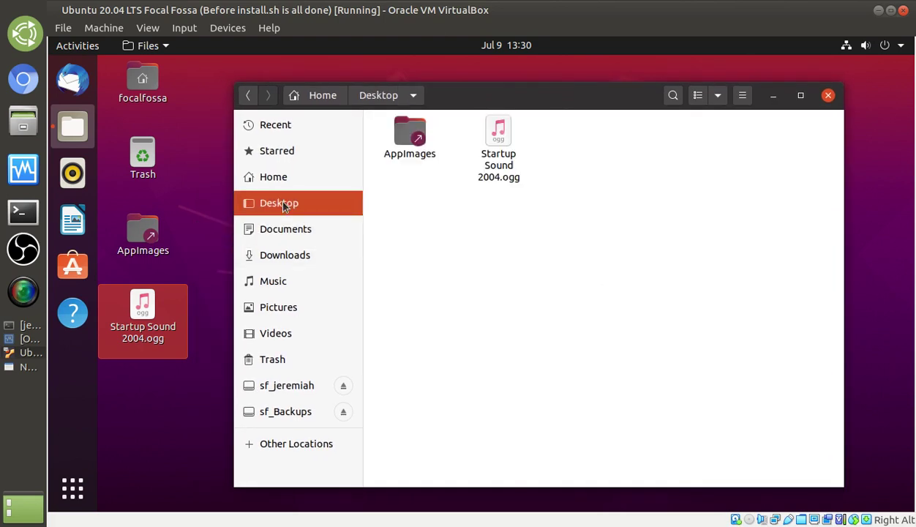
pyautogui.click(498, 161)
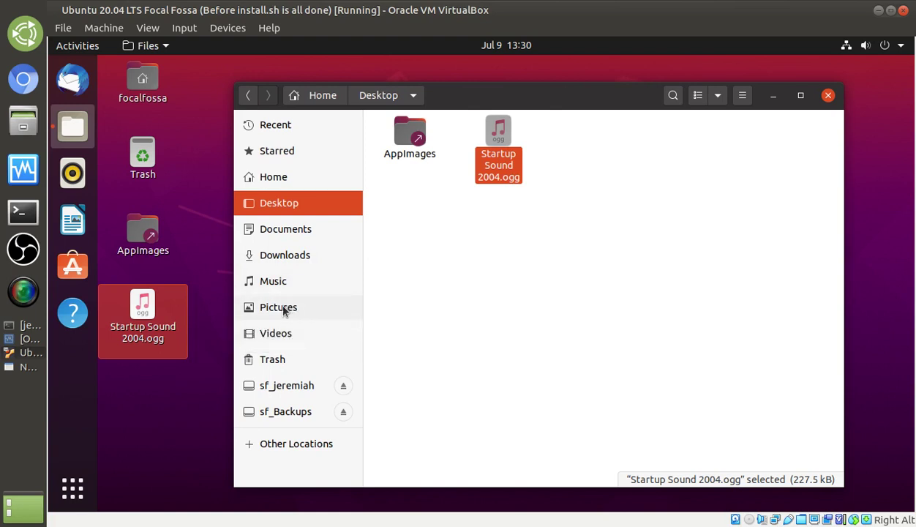
pyautogui.click(278, 281)
pyautogui.doubleClick(419, 134)
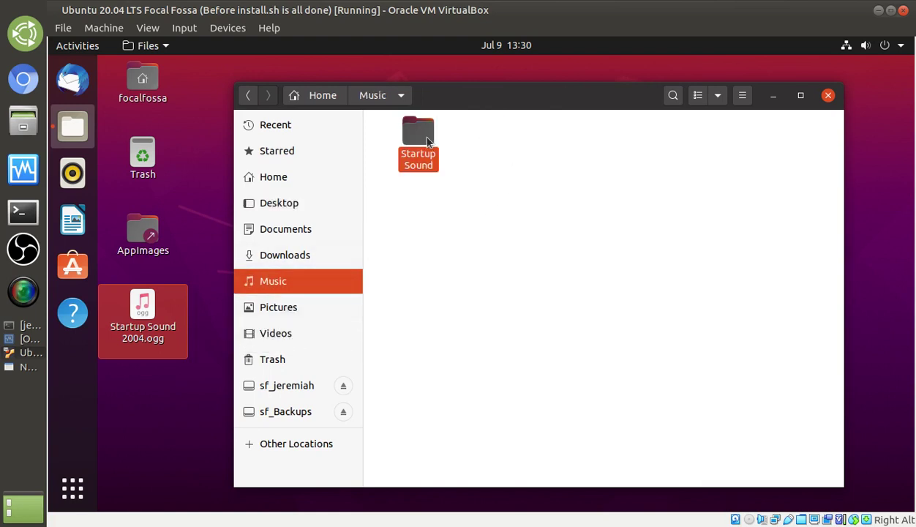
pyautogui.hotkey('ctrl', 'v')
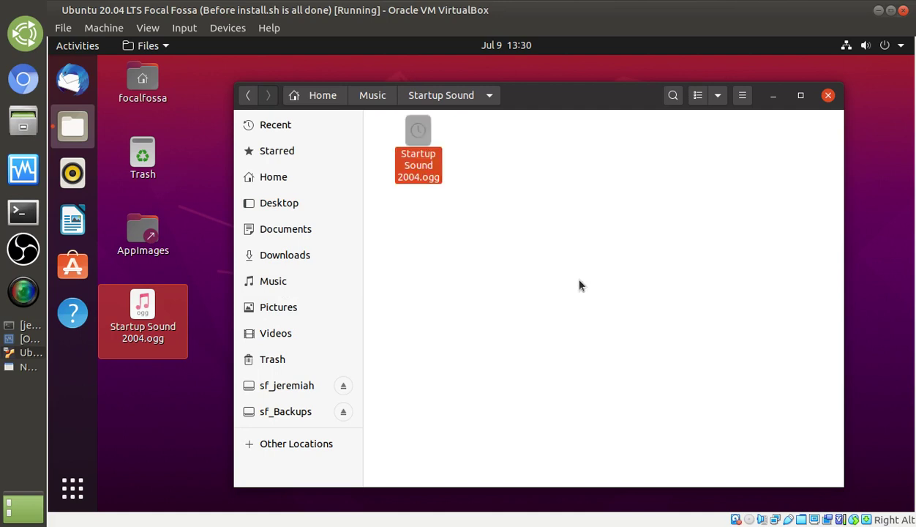
pyautogui.click(202, 396)
pyautogui.click(439, 201)
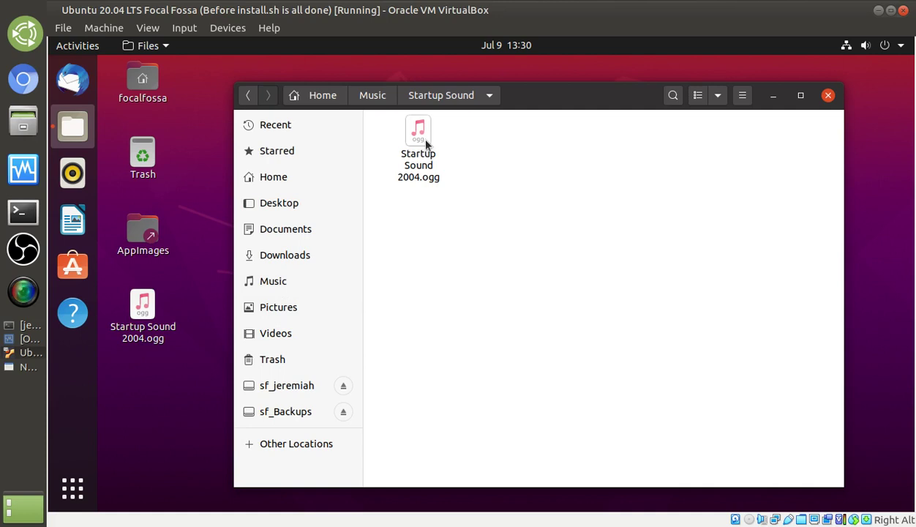
# - Copy the full name 'Startup Sound 2004.ogg' from the Rename box, leaving the name unchanged
pyautogui.click(426, 143)
pyautogui.rightClick(426, 143)
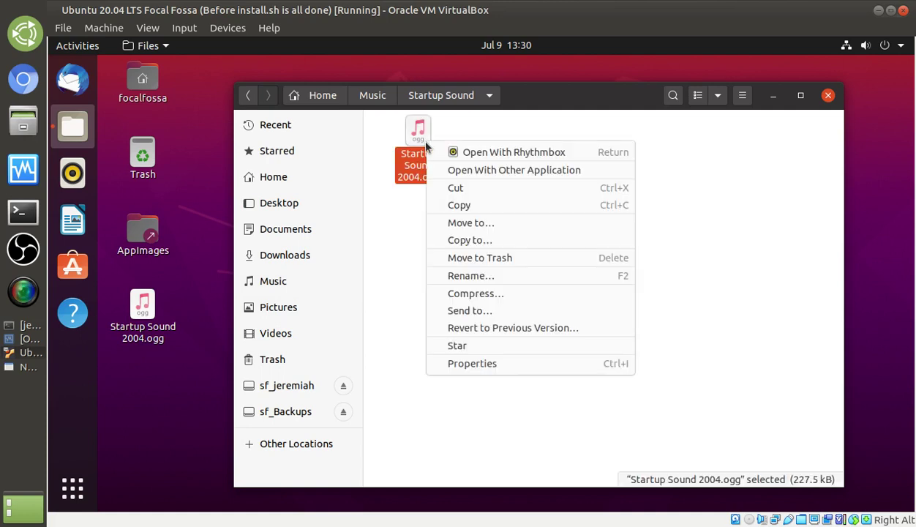
pyautogui.click(457, 276)
pyautogui.click(434, 228)
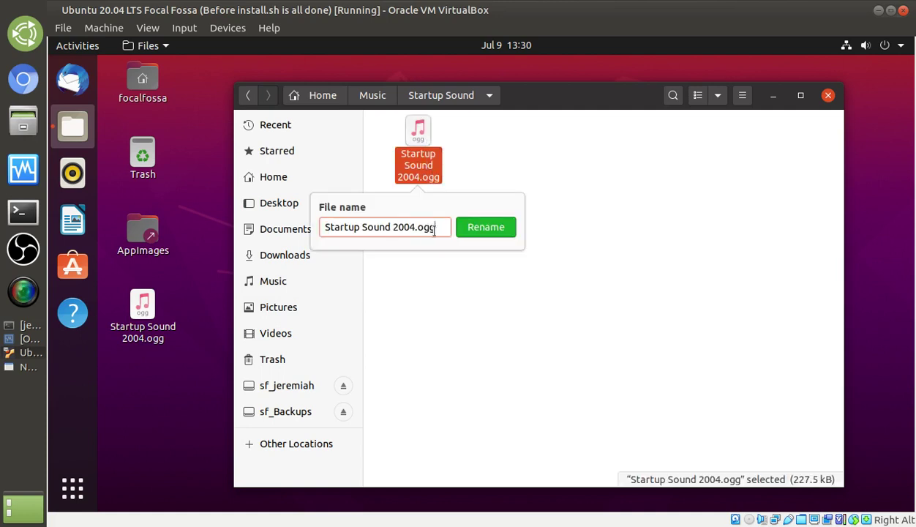
pyautogui.moveTo(434, 229); pyautogui.dragTo(307, 230)
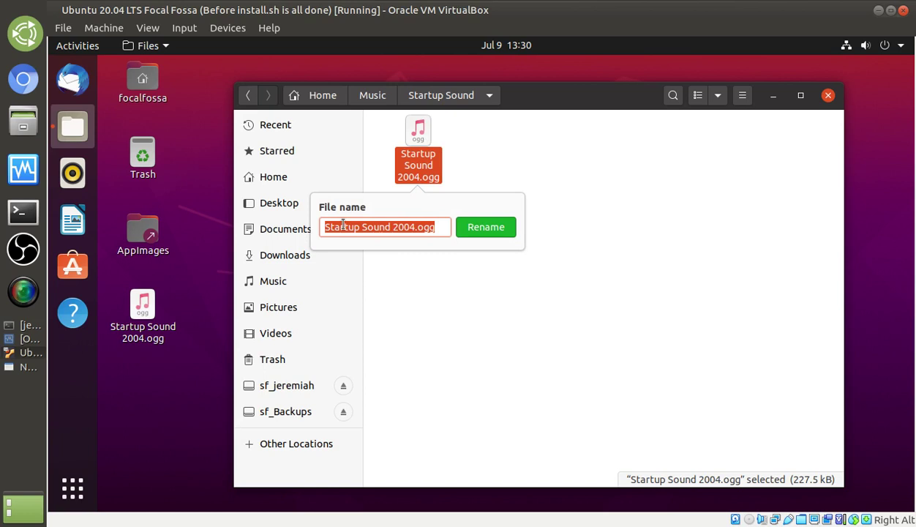
pyautogui.rightClick(342, 224)
pyautogui.click(387, 258)
pyautogui.click(435, 298)
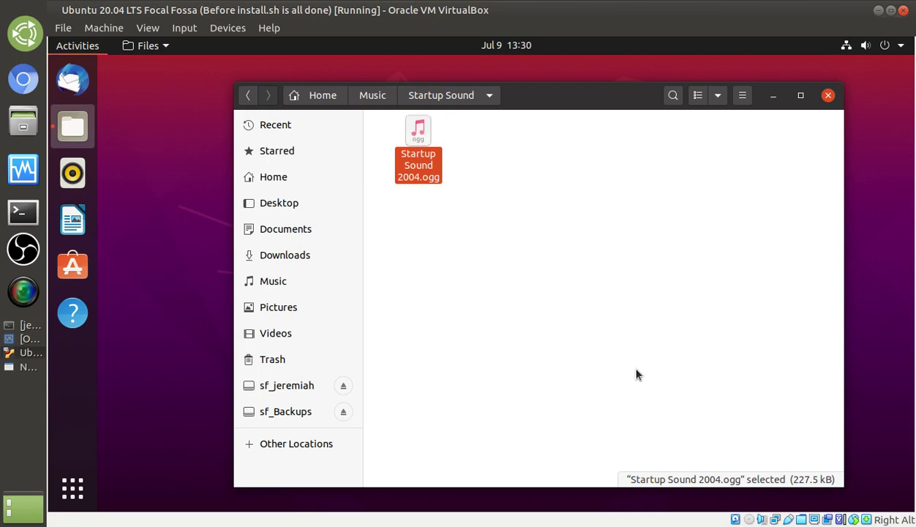
# - Launch Text Editor and paste 'Startup Sound 2004.ogg' onto line 1 of a new document
pyautogui.press('super')
pyautogui.write('texd')
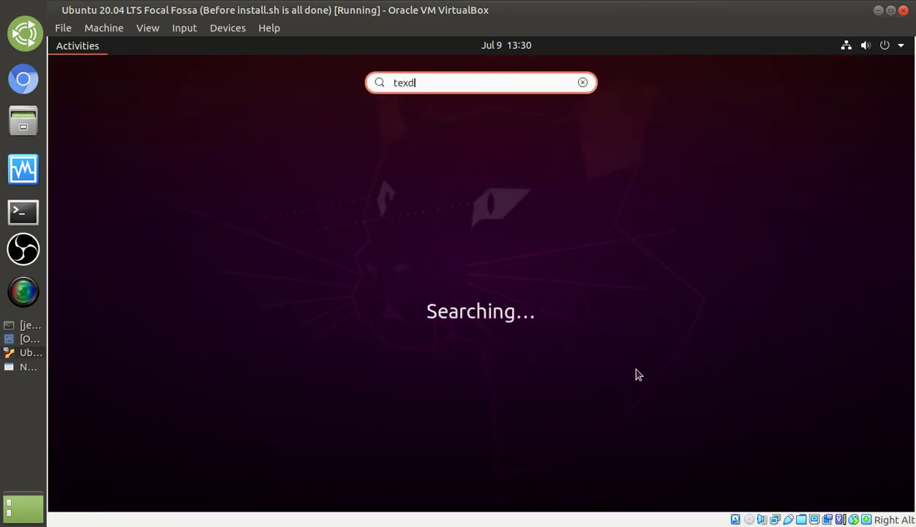
pyautogui.press('BackSpace')
pyautogui.write('t')
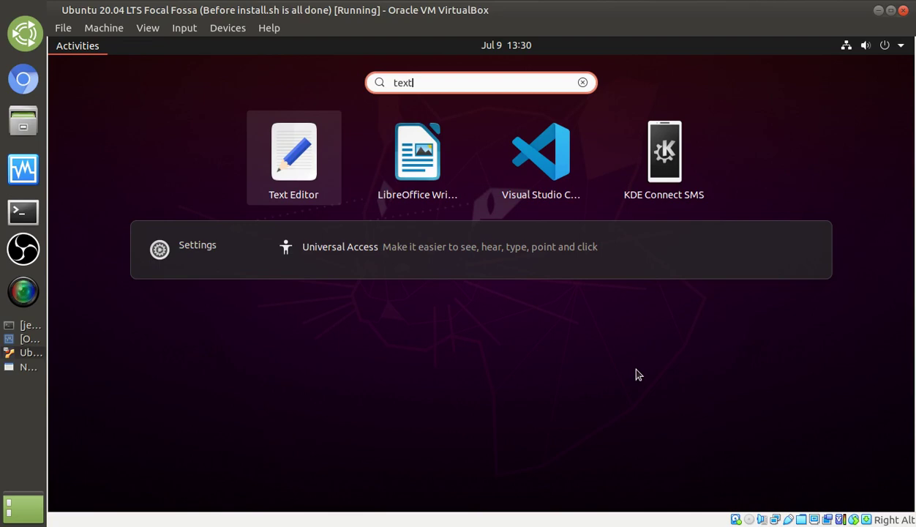
pyautogui.click(323, 243)
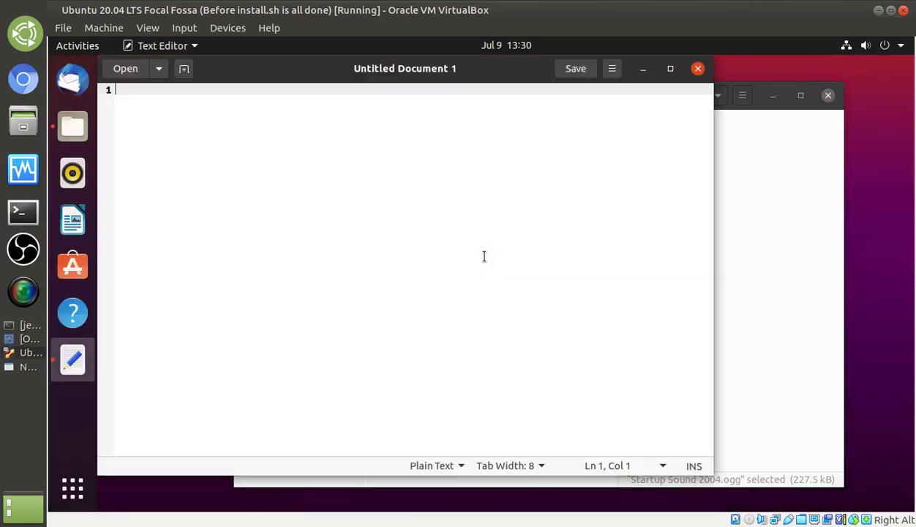
pyautogui.hotkey('ctrl', 'v')
pyautogui.press('Return')
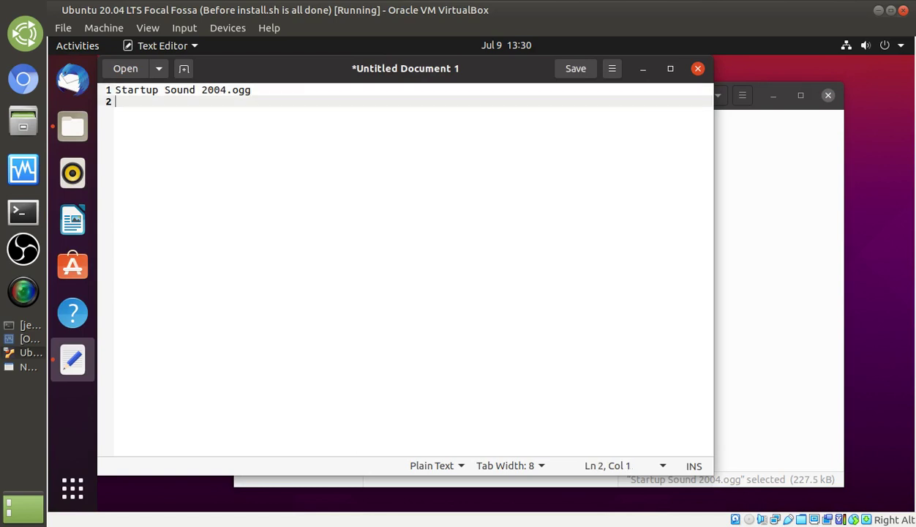
pyautogui.moveTo(427, 86); pyautogui.dragTo(472, 131)
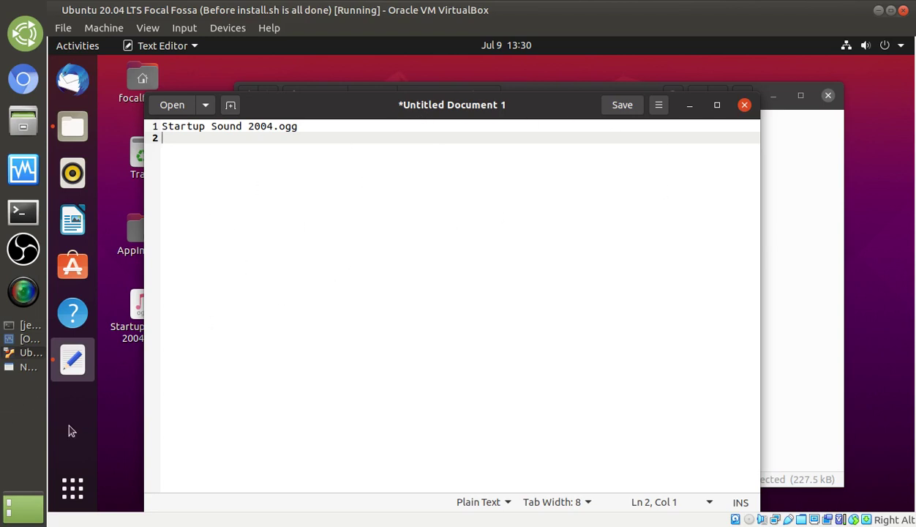
# - Hide the Notepad and paste the four-line bash script into a new Text Editor window
pyautogui.click(27, 366)
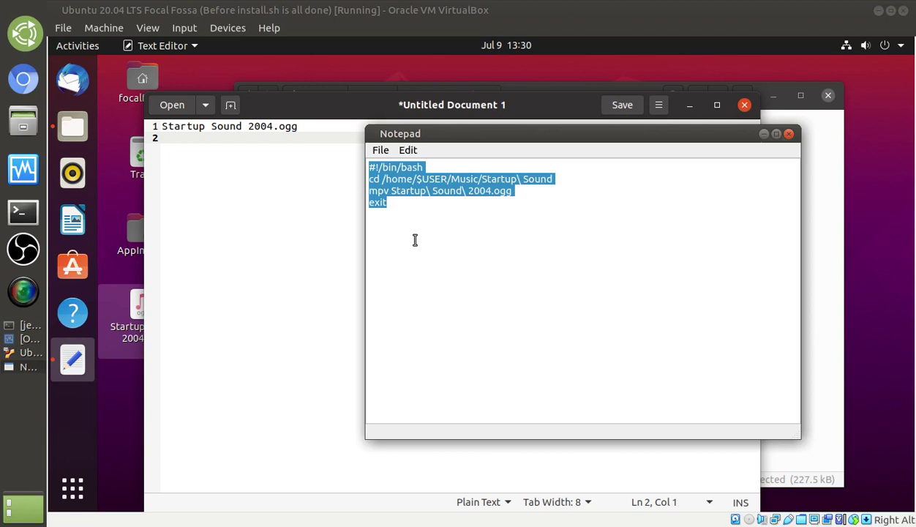
pyautogui.click(763, 134)
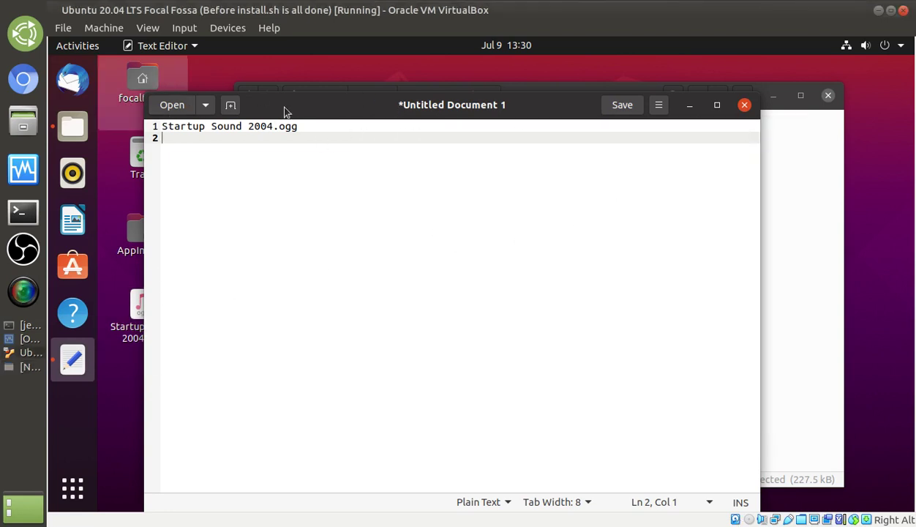
pyautogui.click(657, 107)
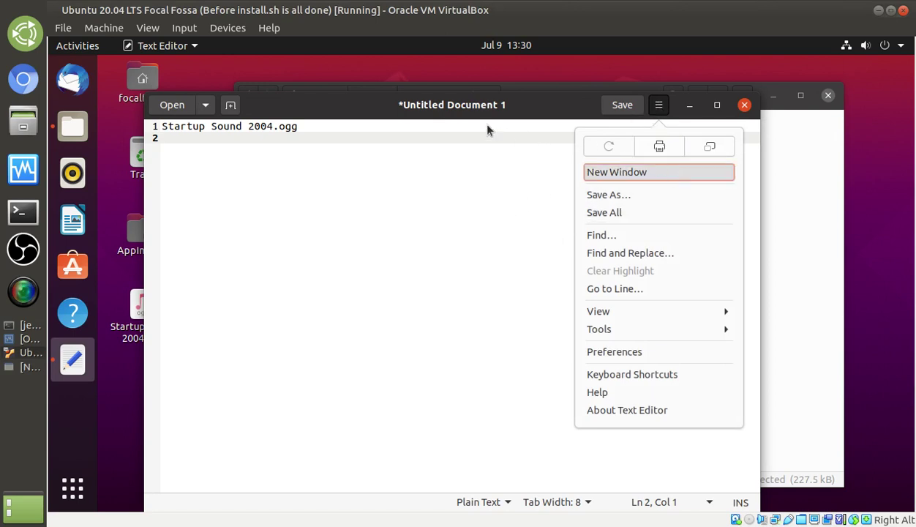
pyautogui.press('Return')
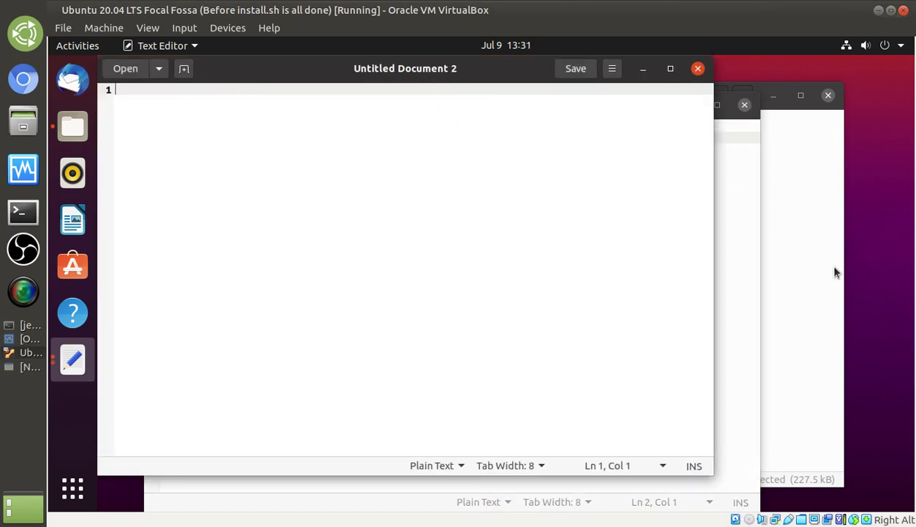
pyautogui.click(808, 262)
pyautogui.click(139, 111)
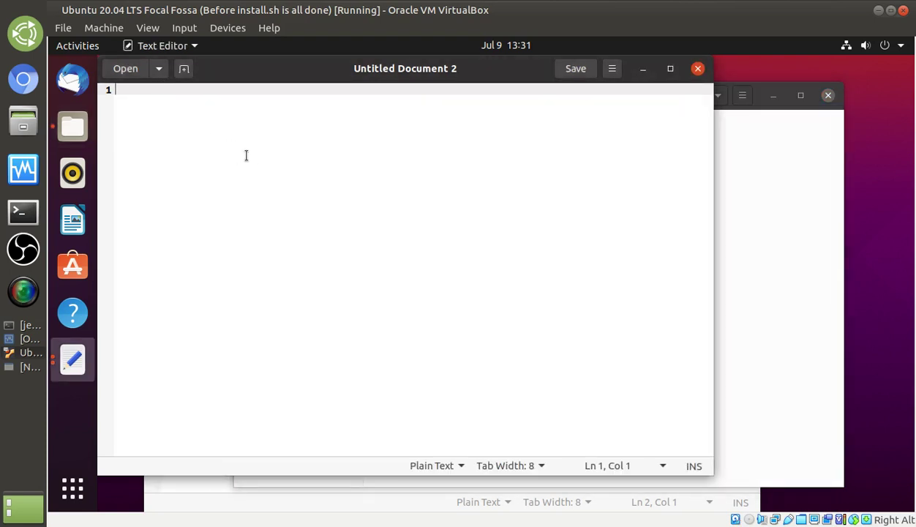
pyautogui.hotkey('ctrl', 'v')
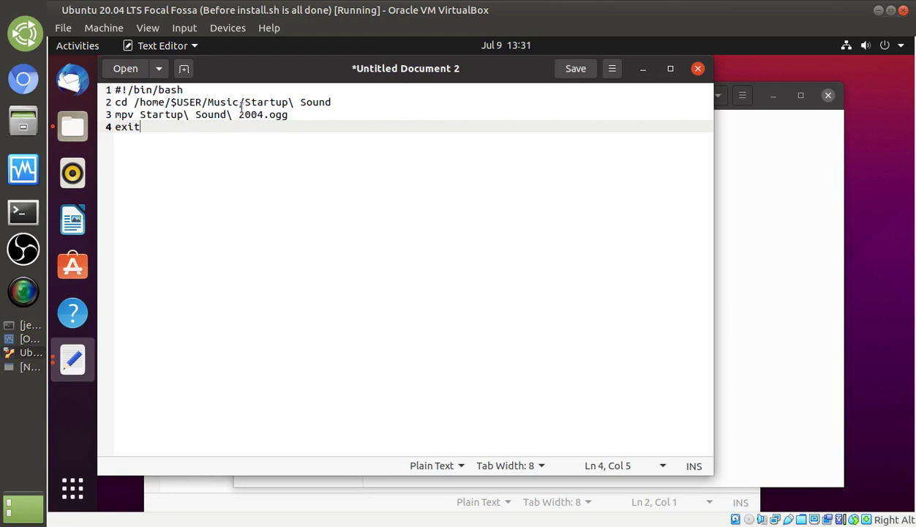
# - Replace line 3's file name with the plain name, re-adding backslashes: Startup\ Sound\ 2004.ogg
pyautogui.moveTo(292, 115); pyautogui.dragTo(143, 115)
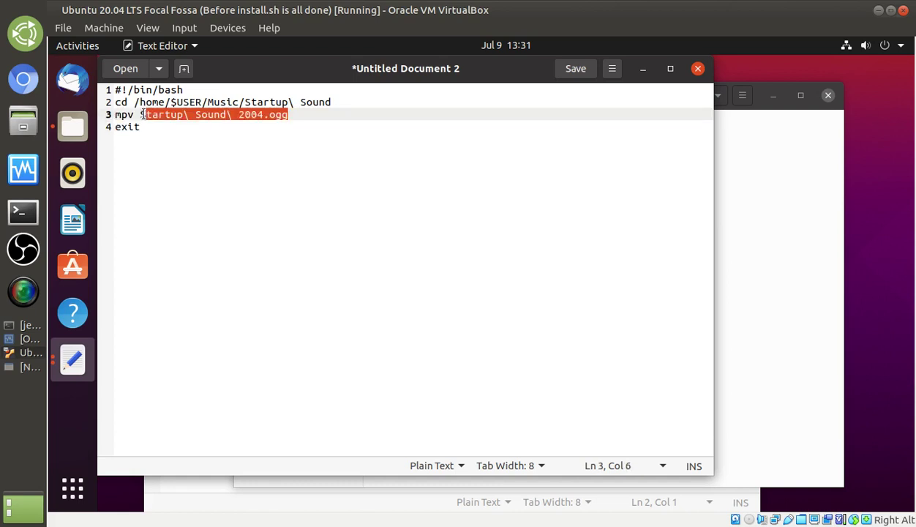
pyautogui.click(160, 481)
pyautogui.moveTo(301, 132); pyautogui.dragTo(137, 121)
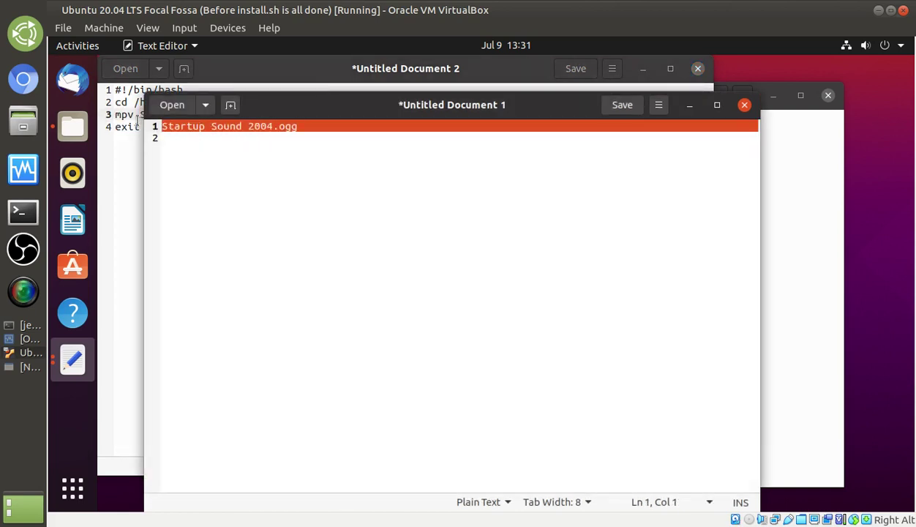
pyautogui.click(307, 133)
pyautogui.moveTo(296, 127); pyautogui.dragTo(146, 121)
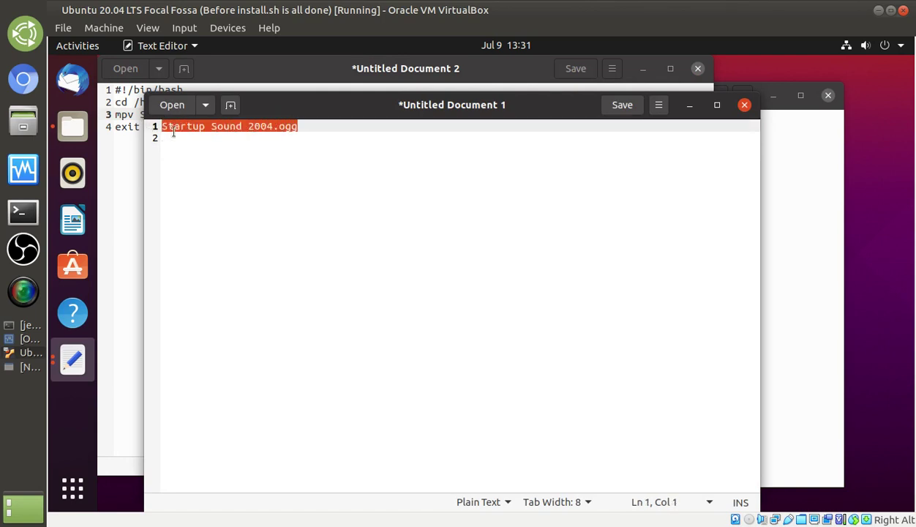
pyautogui.click(340, 70)
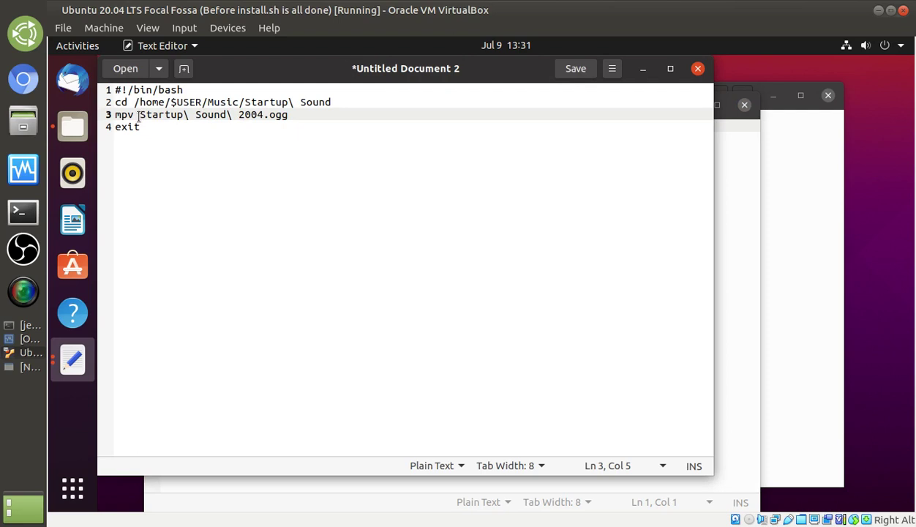
pyautogui.moveTo(138, 116); pyautogui.dragTo(308, 115)
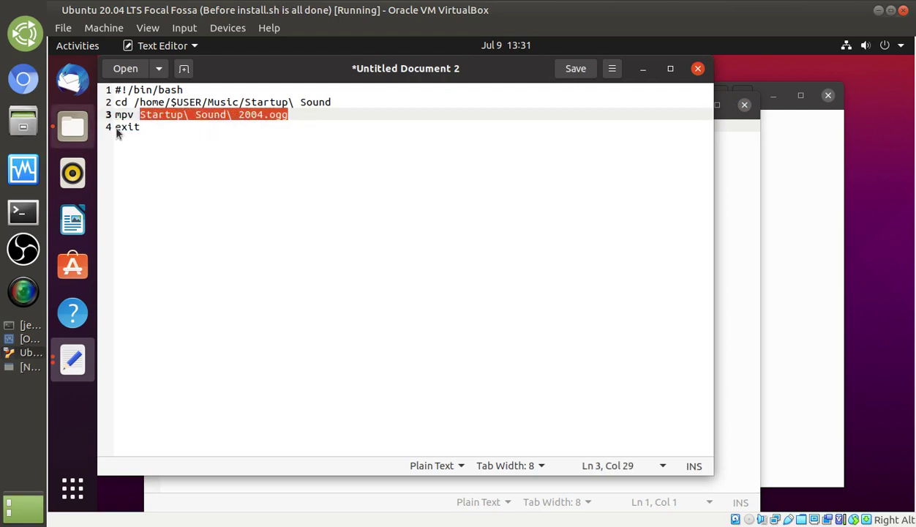
pyautogui.hotkey('ctrl', 'v')
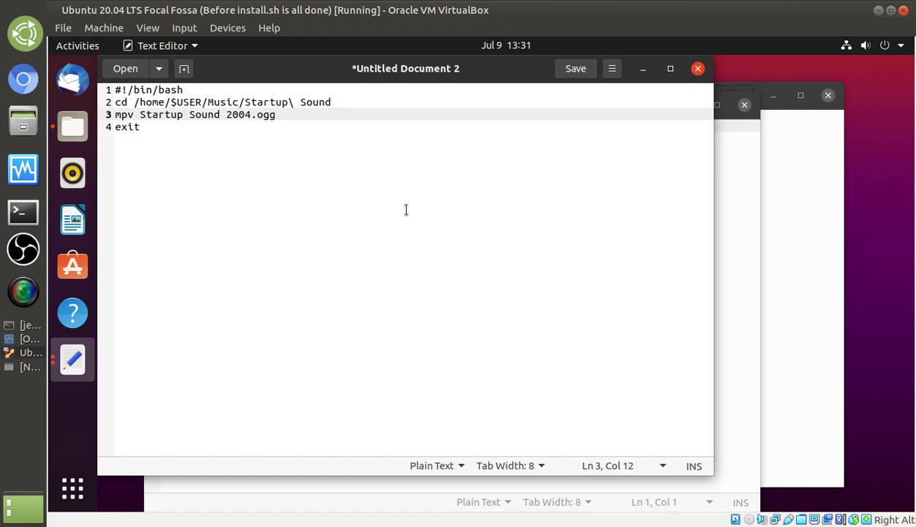
pyautogui.write('\\')
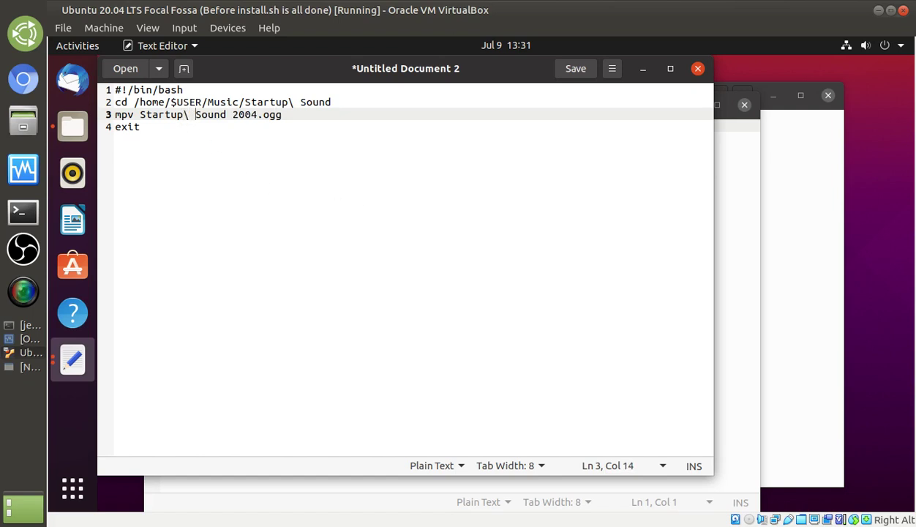
pyautogui.press('Right')
pyautogui.press('Right')
pyautogui.press('Right')
pyautogui.press('Right')
pyautogui.press('Right')
pyautogui.write('\\')
# - Save the script as startup.sh in the home folder using the All Files filter, then close it
pyautogui.click(572, 66)
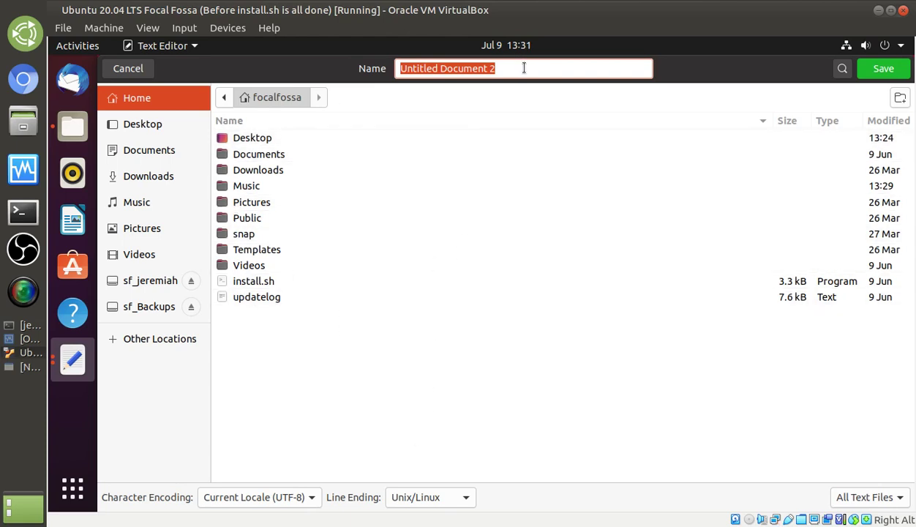
pyautogui.write('startup')
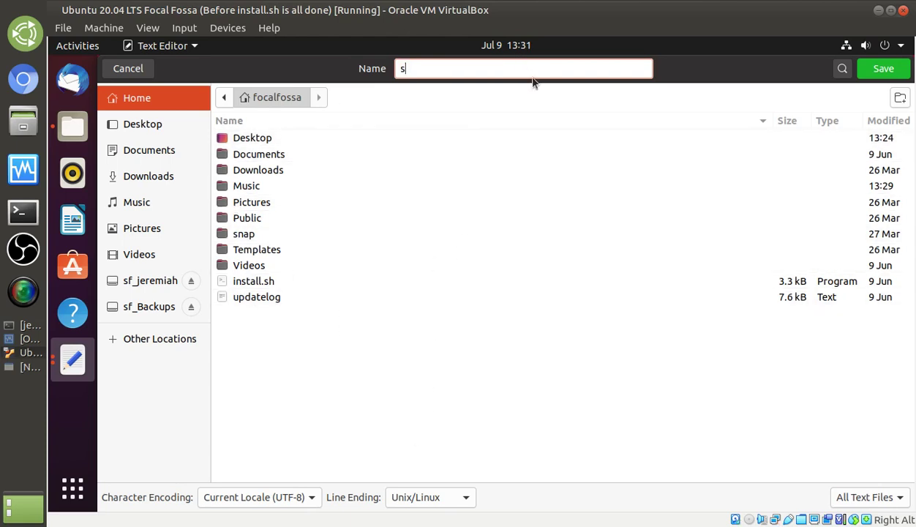
pyautogui.click(838, 496)
pyautogui.click(853, 500)
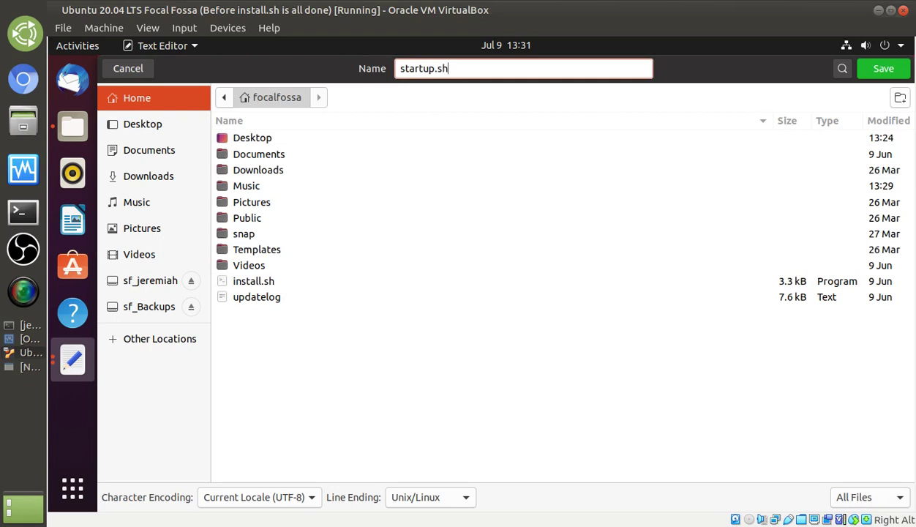
pyautogui.press('Return')
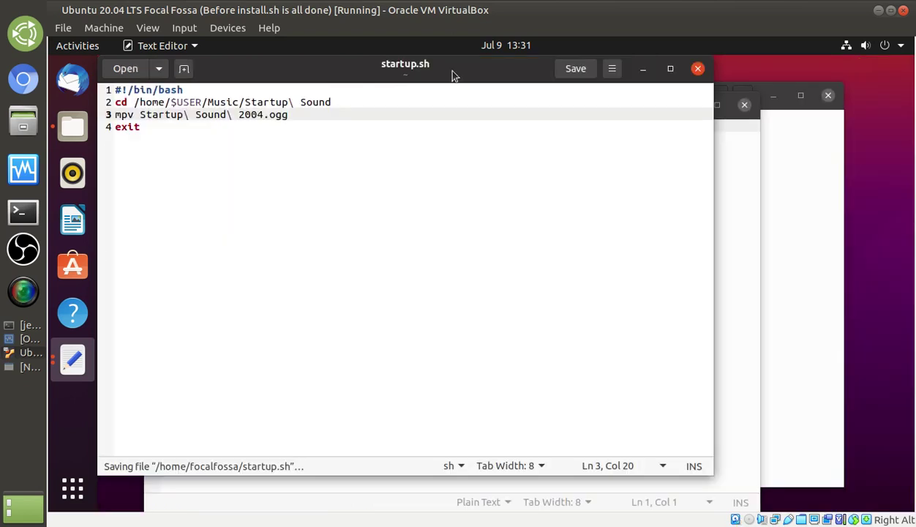
pyautogui.click(698, 68)
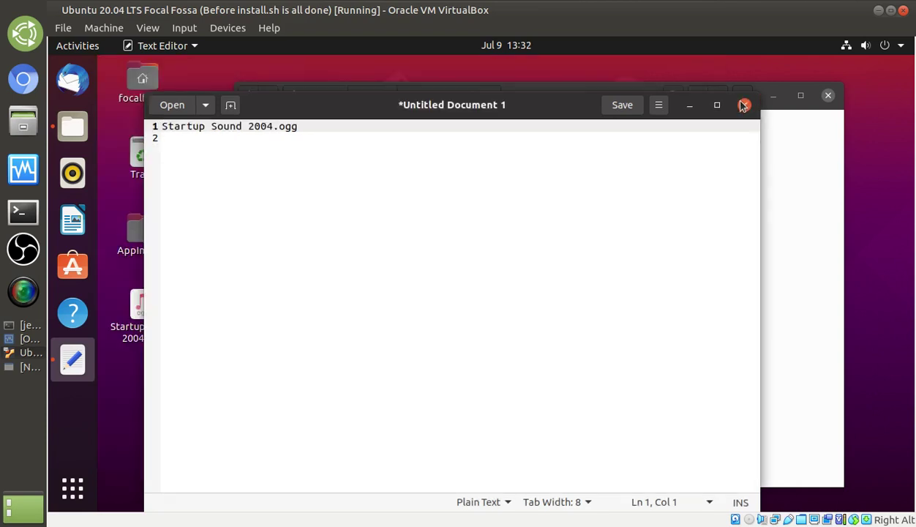
# - Discard the leftover file-name document and go to the home folder in Files
pyautogui.click(744, 106)
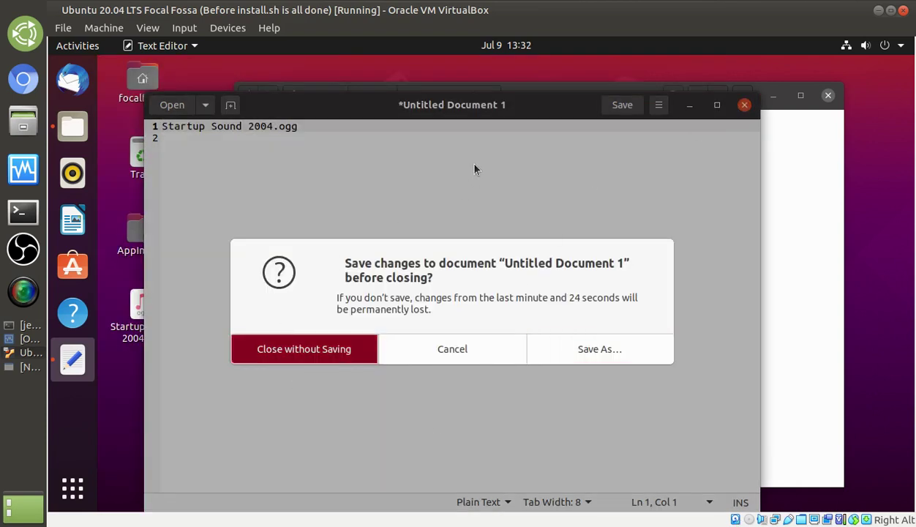
pyautogui.press('Return')
pyautogui.click(297, 95)
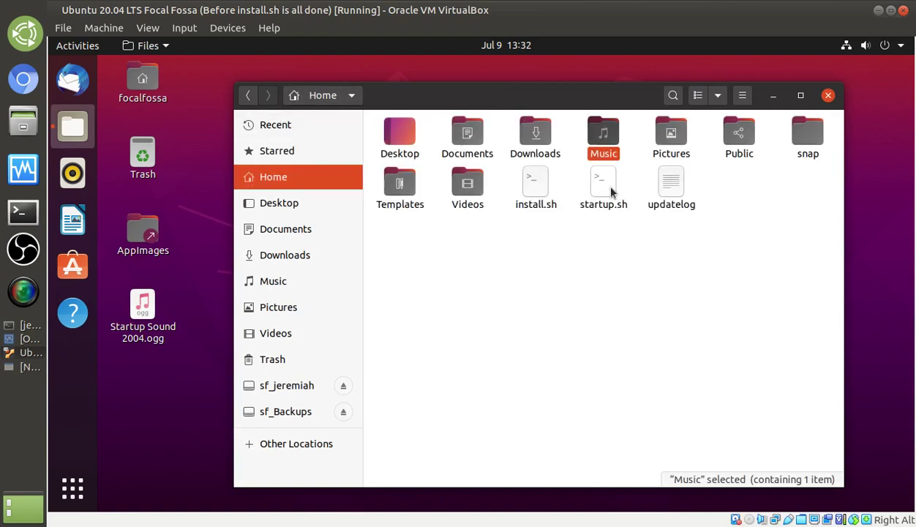
# - Enable 'Allow executing file as program' in startup.sh's Permissions properties
pyautogui.click(603, 181)
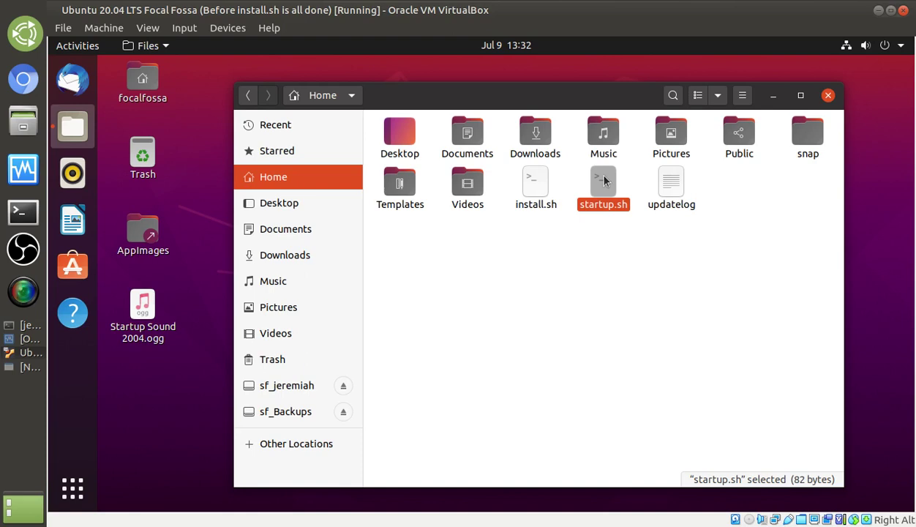
pyautogui.rightClick(604, 178)
pyautogui.click(642, 395)
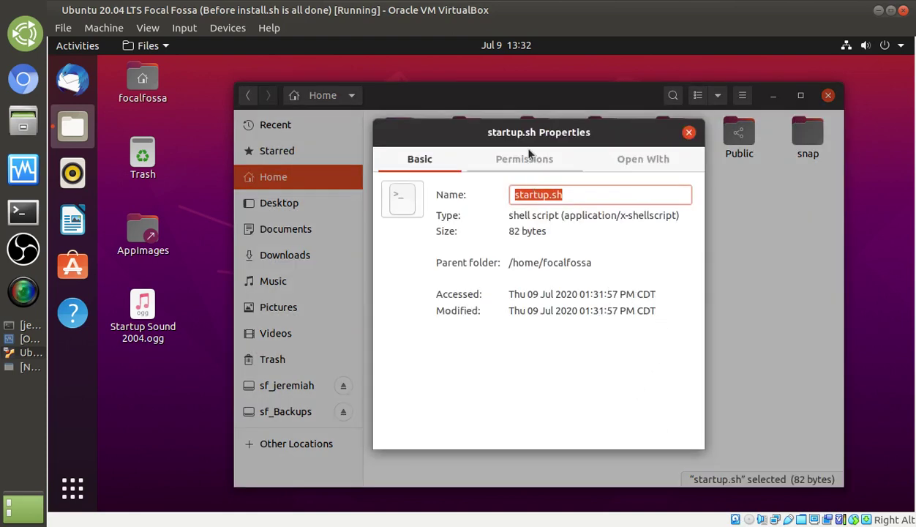
pyautogui.click(528, 154)
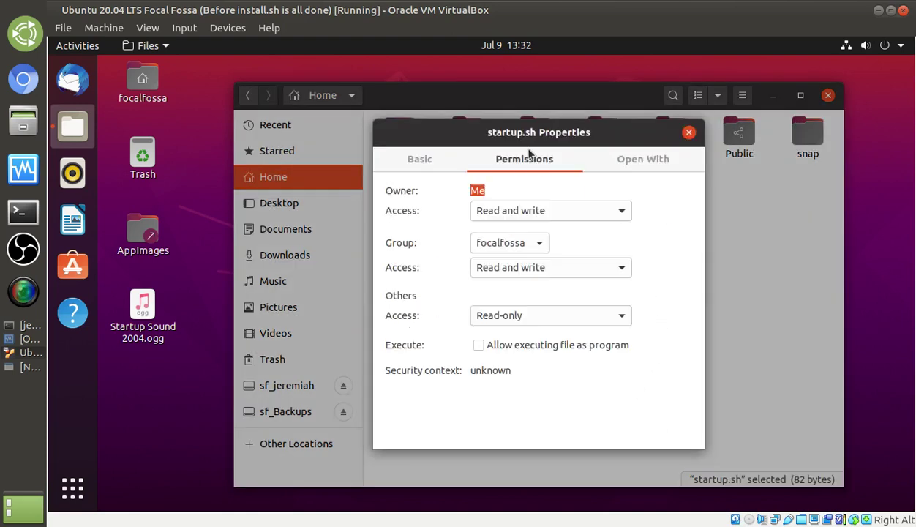
pyautogui.click(502, 347)
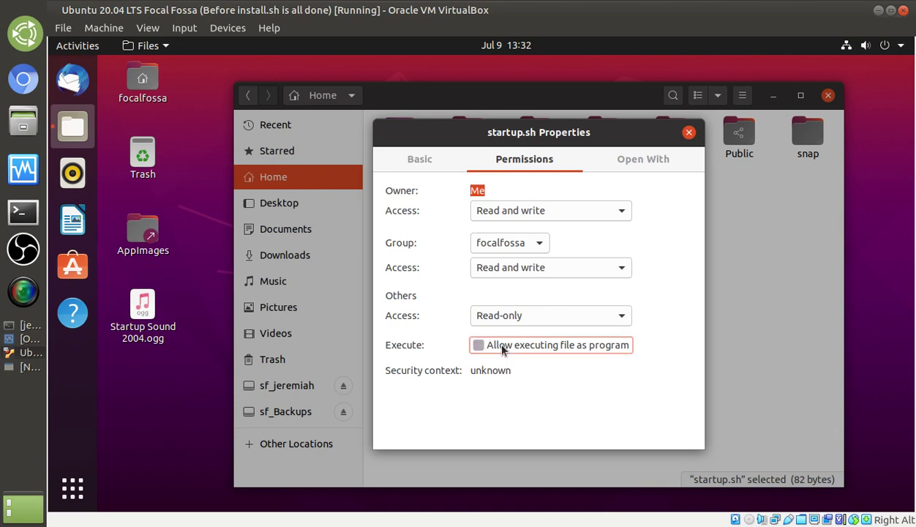
pyautogui.click(689, 133)
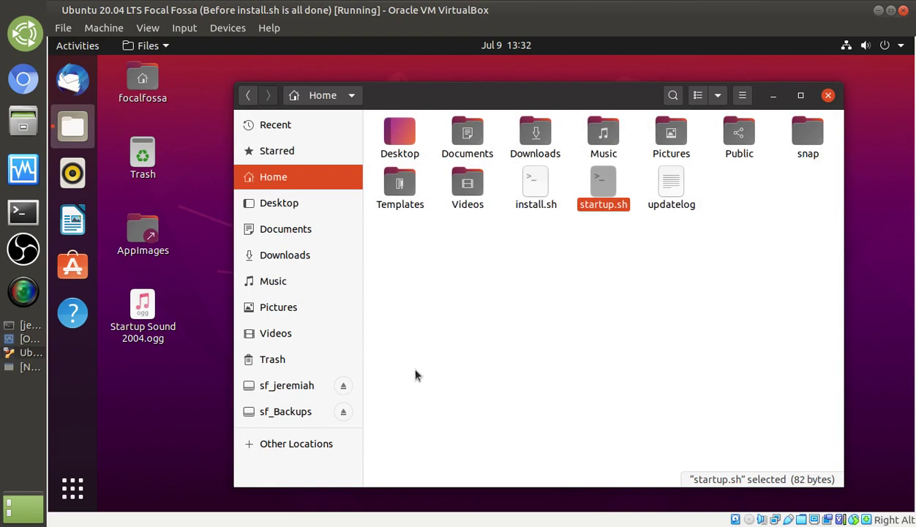
# - Launch Startup Applications from Activities, then open a new Terminal over Files with Ctrl+Alt+T
pyautogui.press('super')
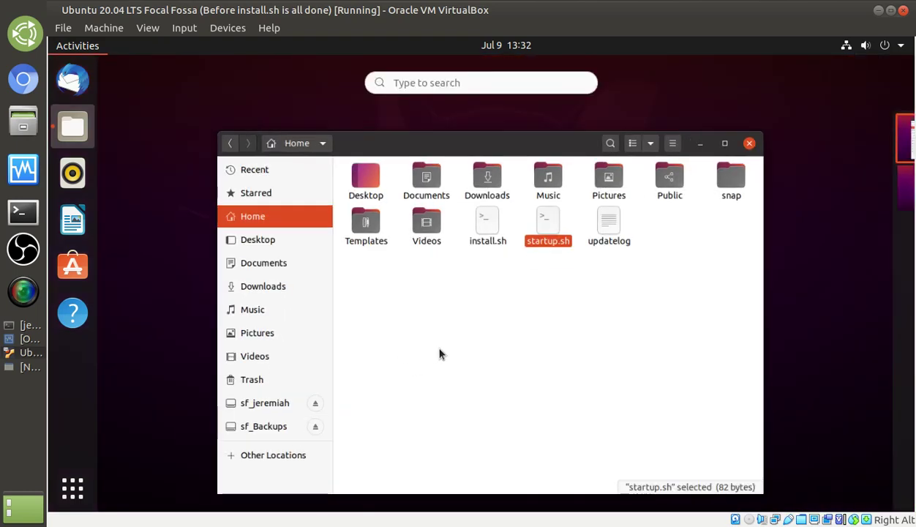
pyautogui.write('startup')
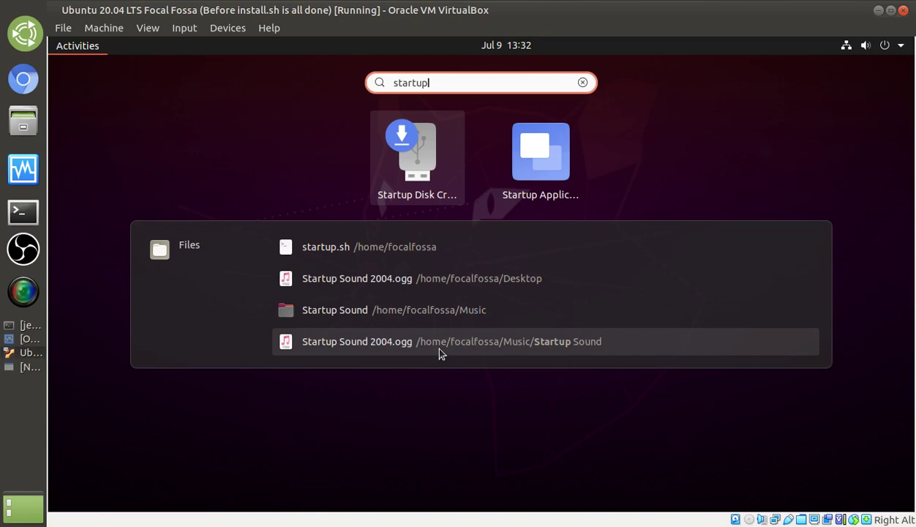
pyautogui.click(513, 159)
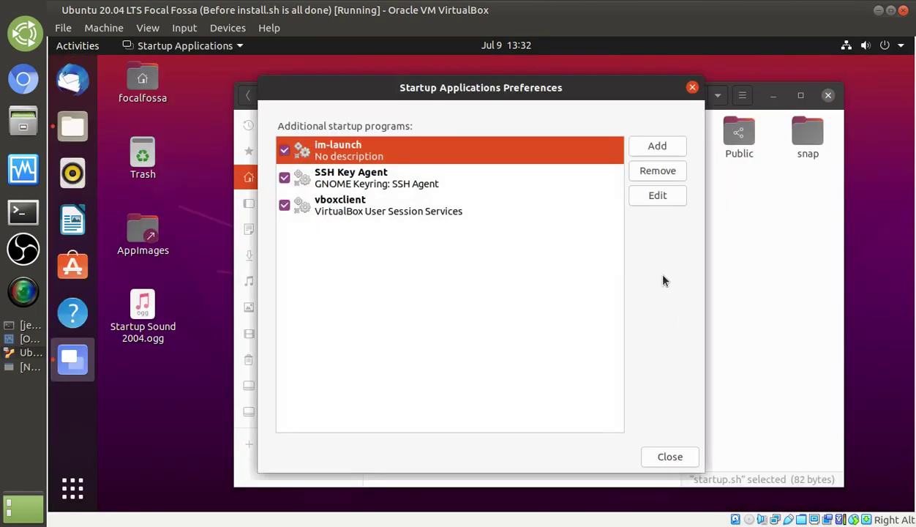
pyautogui.click(787, 347)
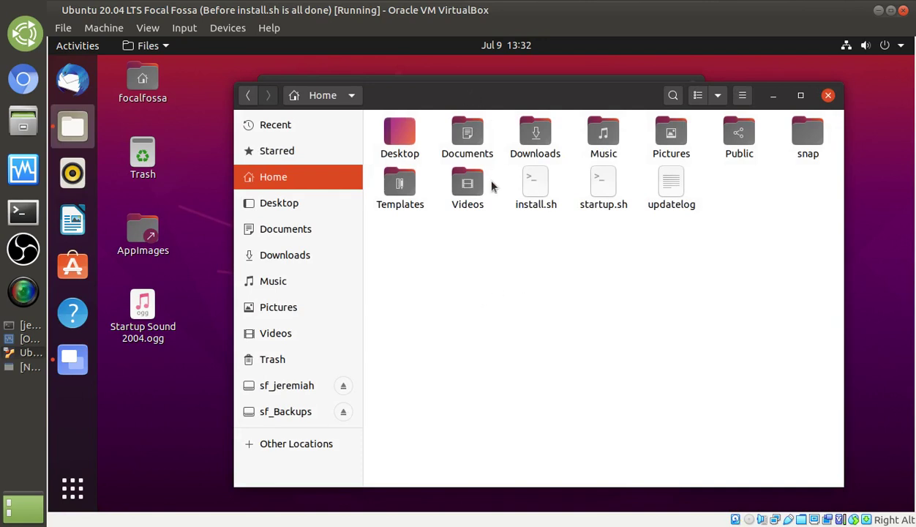
pyautogui.hotkey('ctrl', 'alt', 't')
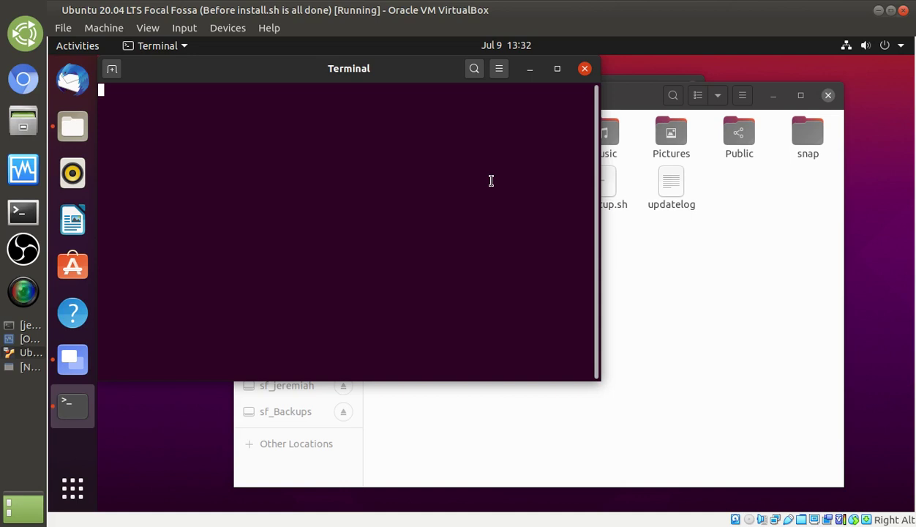
# - Run ./startup.sh in Terminal to test the startup sound script
pyautogui.hotkey('ctrl', 'c')
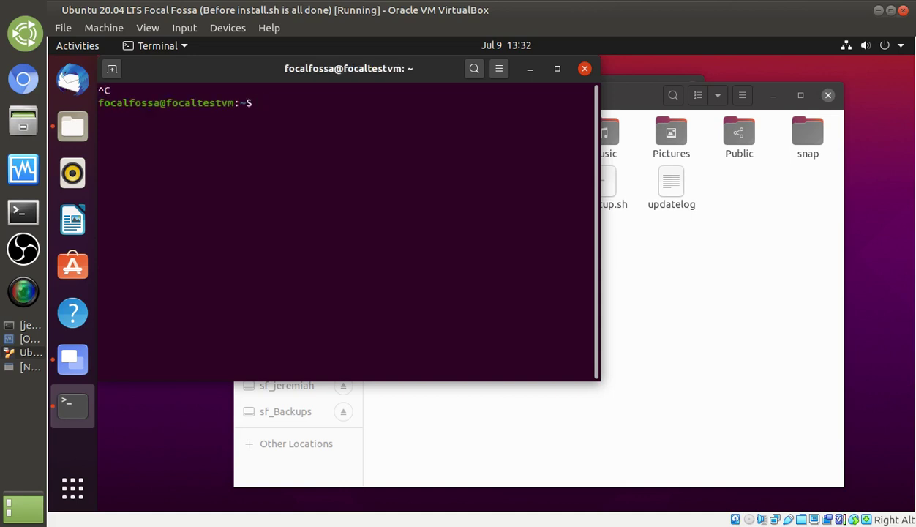
pyautogui.write('./start')
pyautogui.press('BackSpace')
pyautogui.write('u')
pyautogui.press('BackSpace')
pyautogui.write('t')
pyautogui.press('Tab')
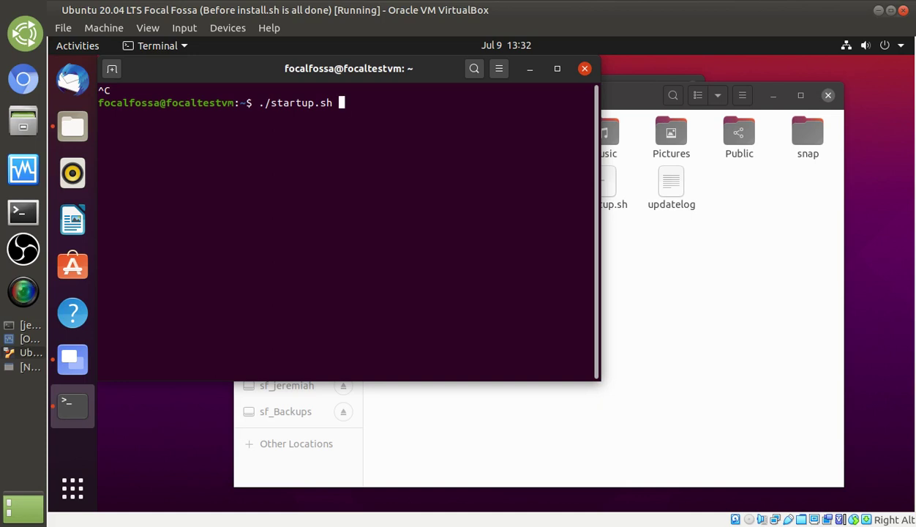
pyautogui.press('Return')
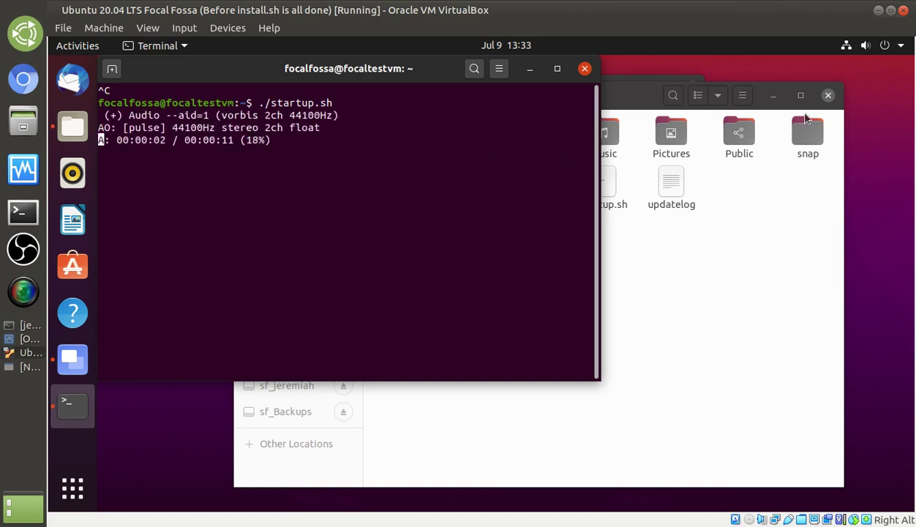
# - Raise the system volume to maximum and move the terminal window down and right
pyautogui.click(865, 45)
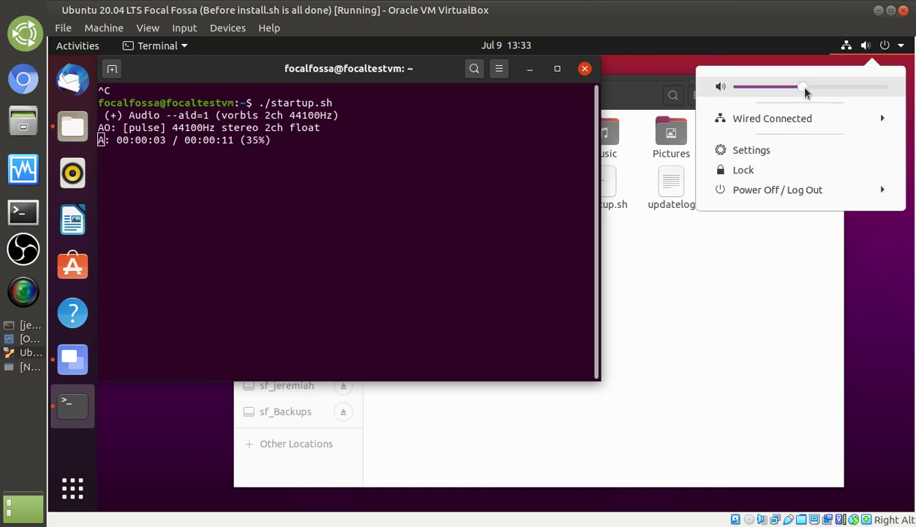
pyautogui.moveTo(805, 91); pyautogui.dragTo(885, 88)
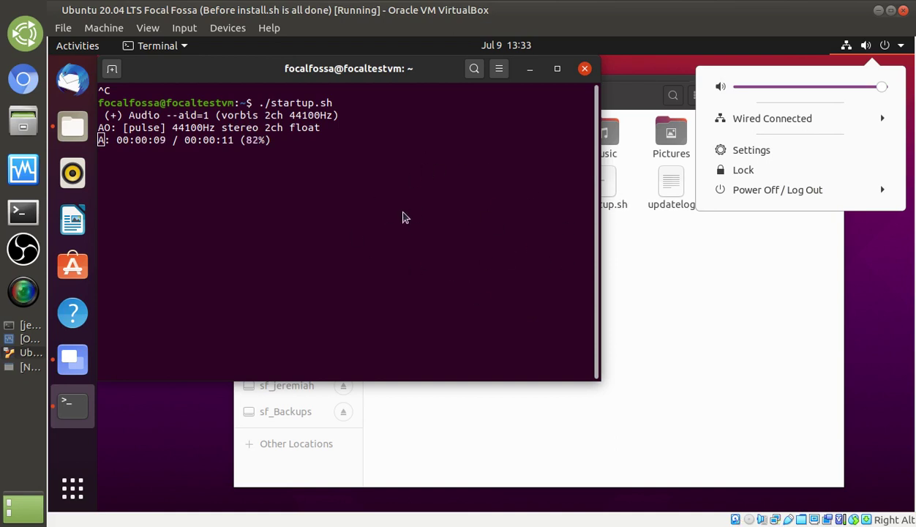
pyautogui.click(469, 179)
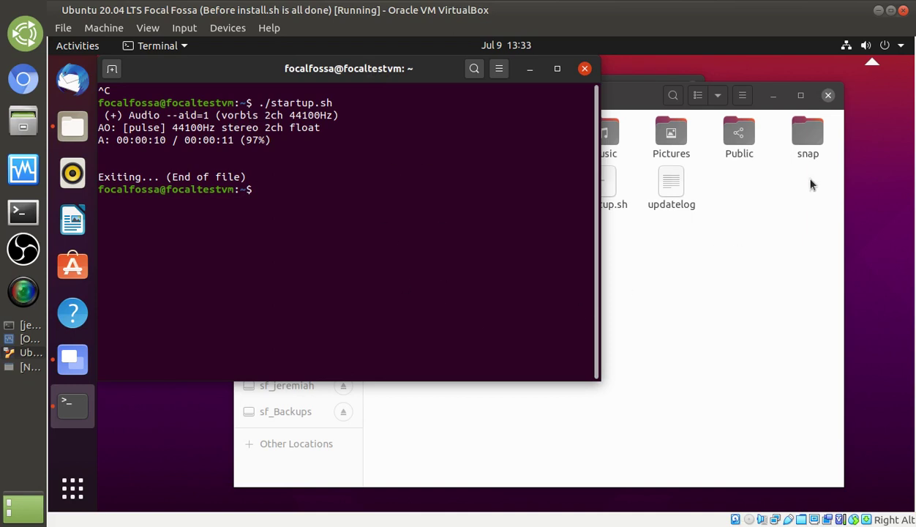
pyautogui.moveTo(343, 77); pyautogui.dragTo(466, 106)
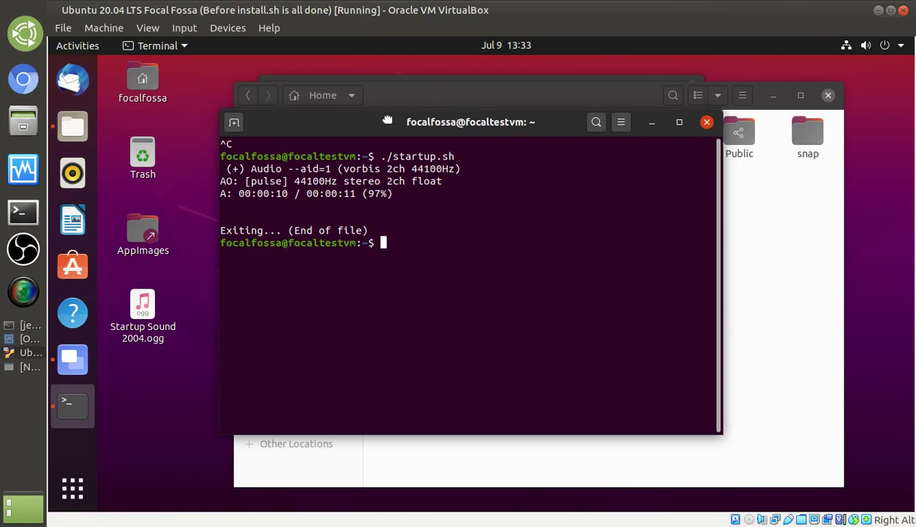
# - Add a startup program named 'Startup Sound' whose command is startup.sh from the home folder
pyautogui.click(433, 87)
pyautogui.moveTo(439, 89); pyautogui.dragTo(467, 86)
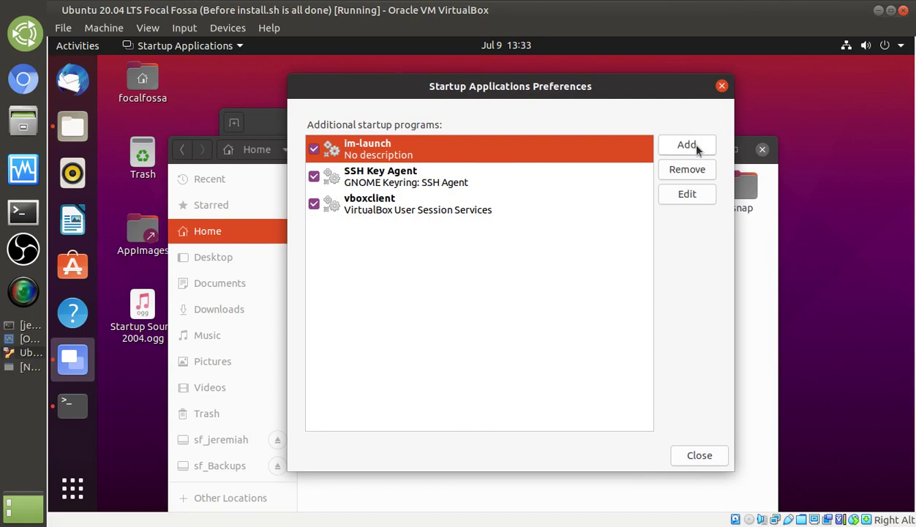
pyautogui.click(697, 149)
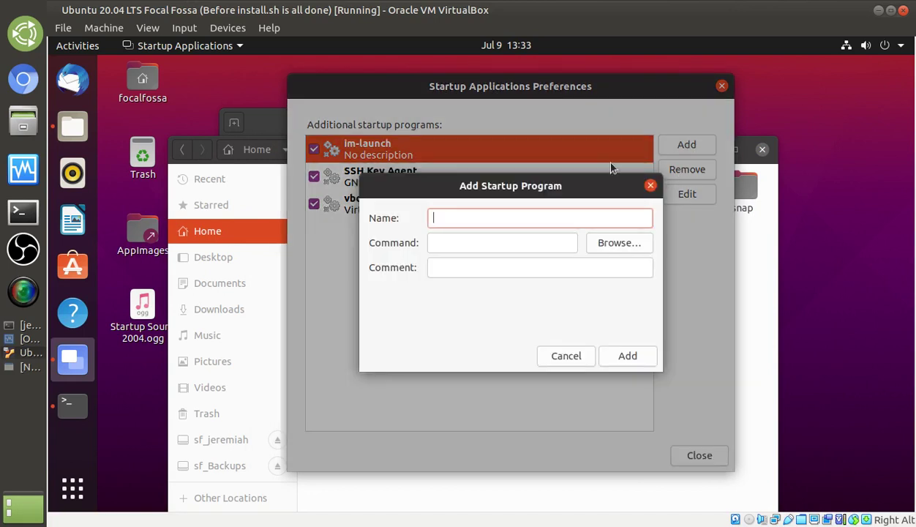
pyautogui.write('Startup Sound')
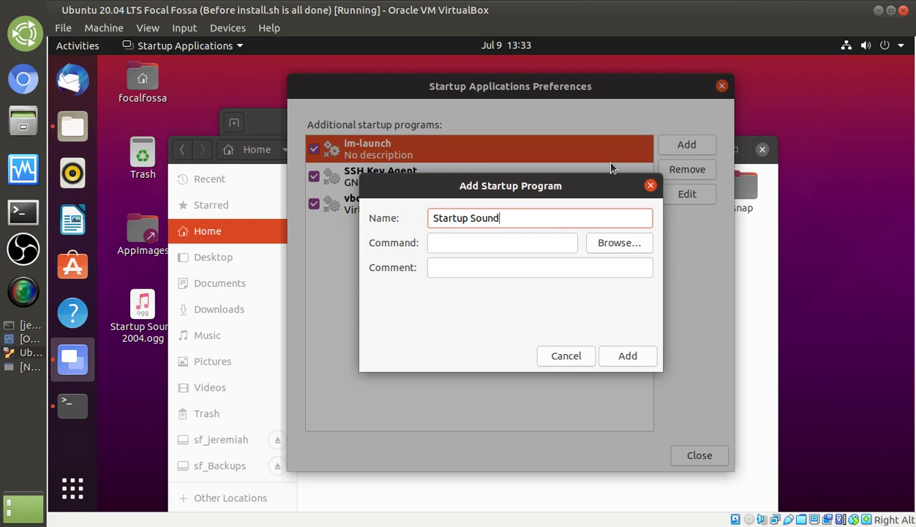
pyautogui.click(604, 245)
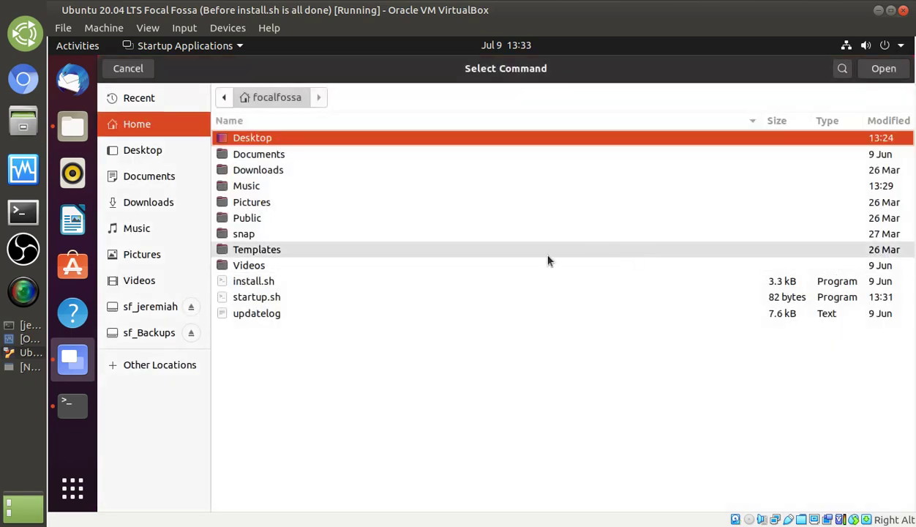
pyautogui.click(276, 300)
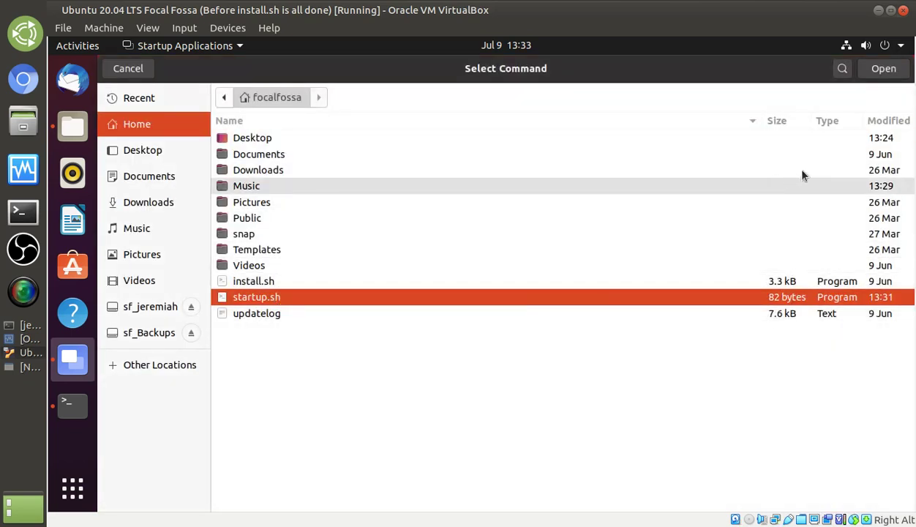
pyautogui.click(881, 65)
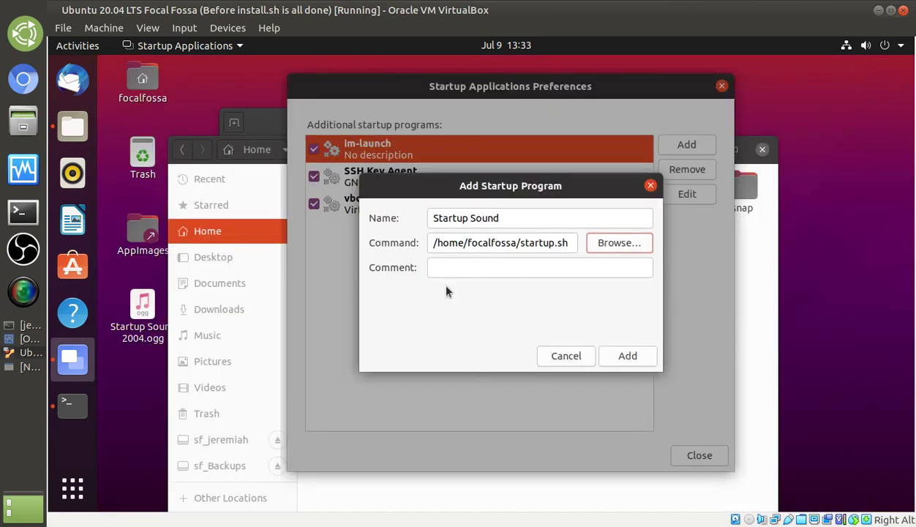
pyautogui.click(628, 355)
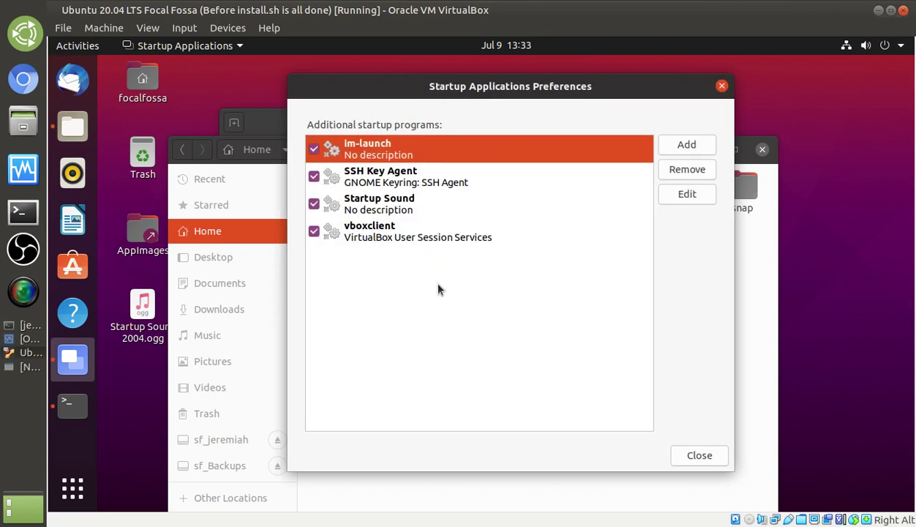
pyautogui.click(722, 86)
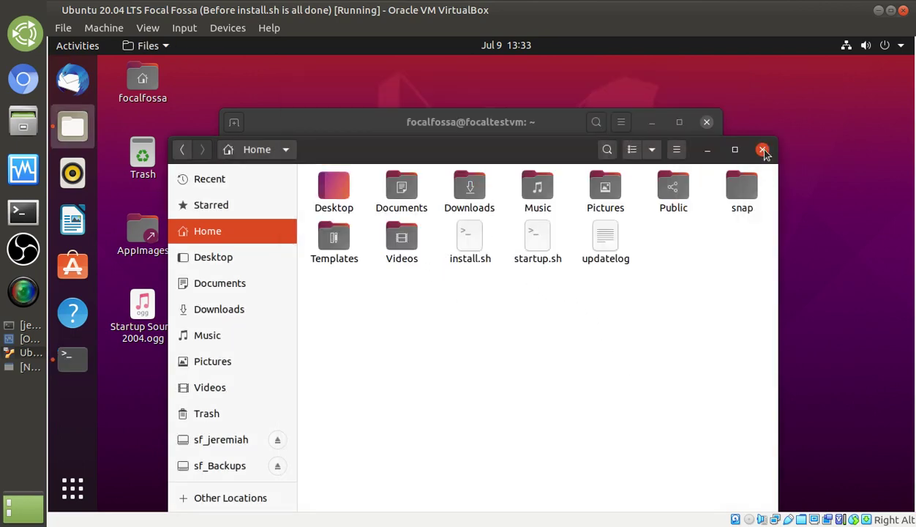
pyautogui.click(759, 149)
pyautogui.click(709, 125)
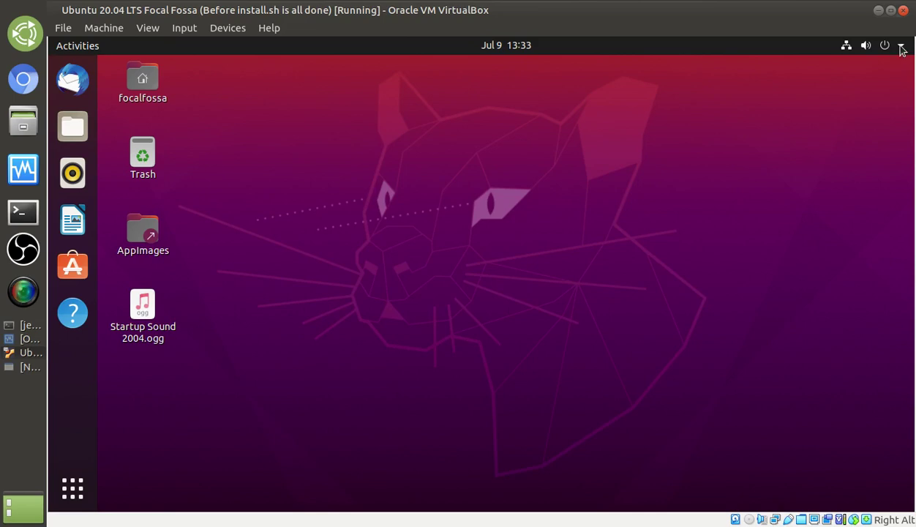
pyautogui.click(884, 47)
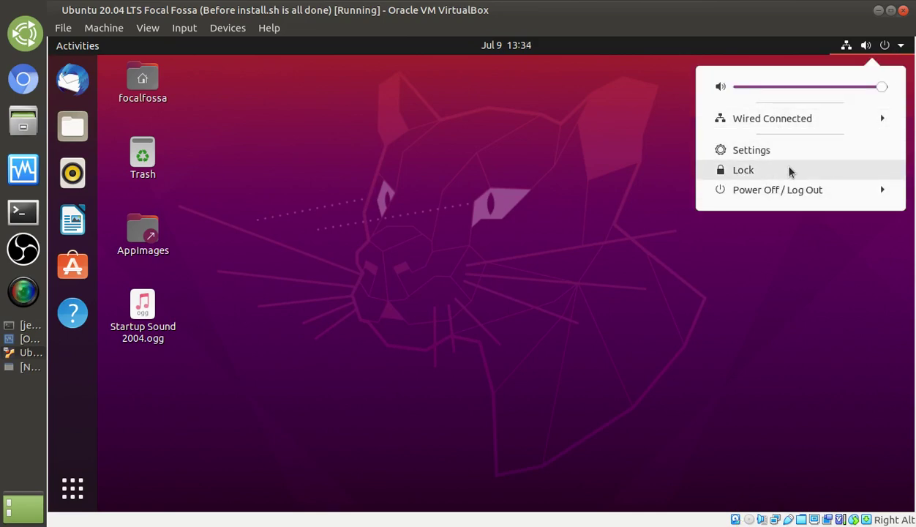
pyautogui.click(784, 189)
pyautogui.click(750, 211)
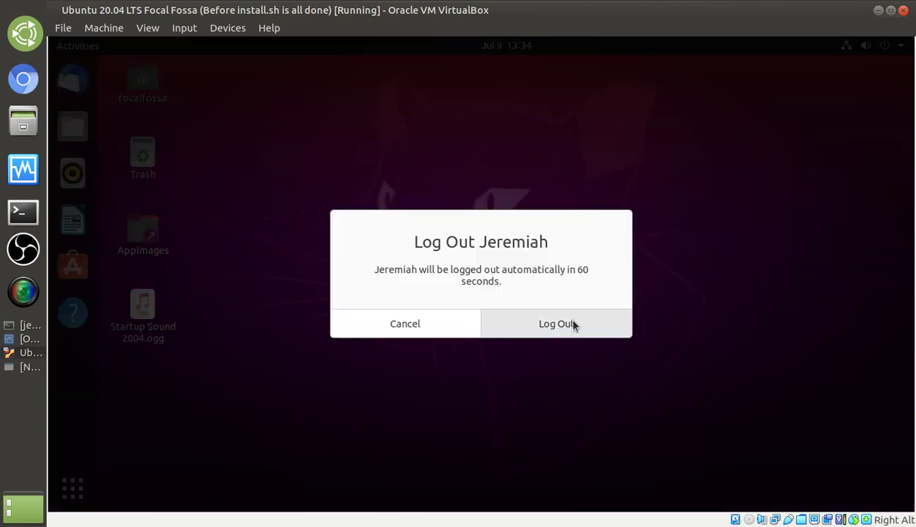
pyautogui.click(574, 323)
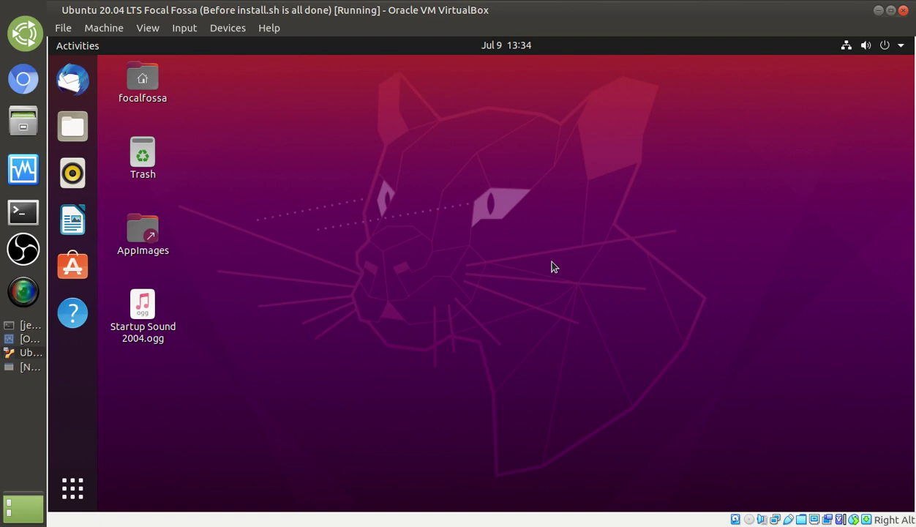
pyautogui.click(874, 46)
pyautogui.click(795, 192)
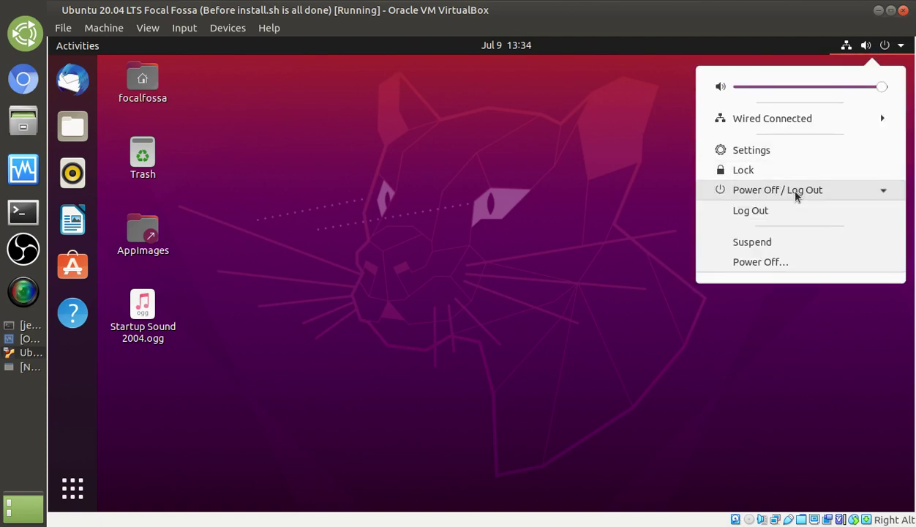
pyautogui.click(778, 214)
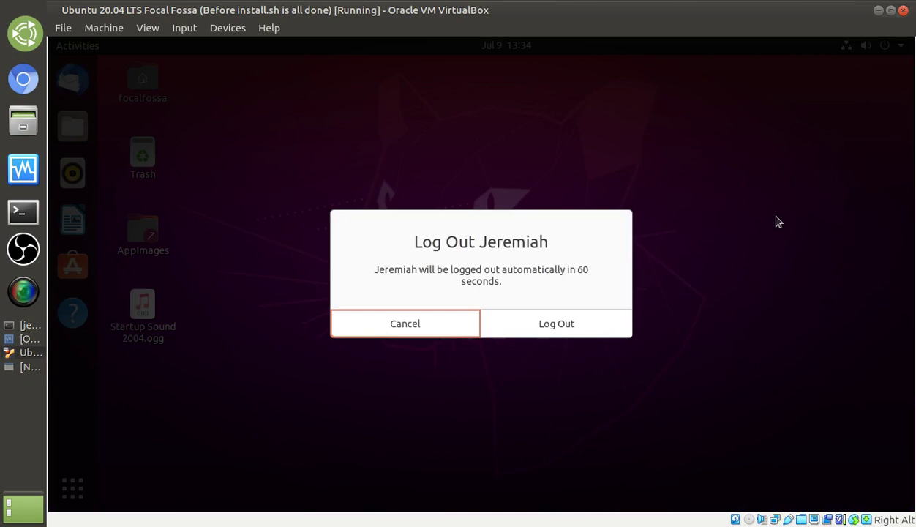
pyautogui.click(610, 317)
pyautogui.moveTo(333, 239); pyautogui.dragTo(542, 386)
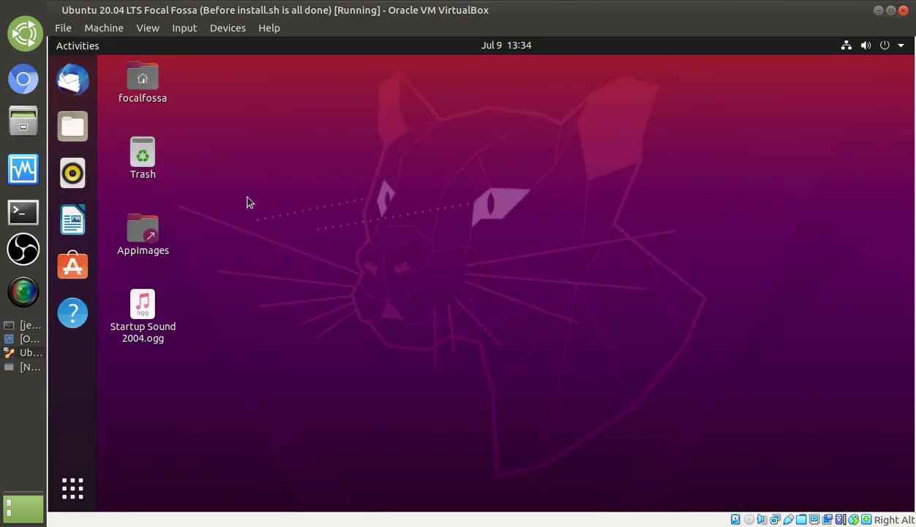
pyautogui.moveTo(252, 208); pyautogui.dragTo(398, 244)
pyautogui.click(891, 46)
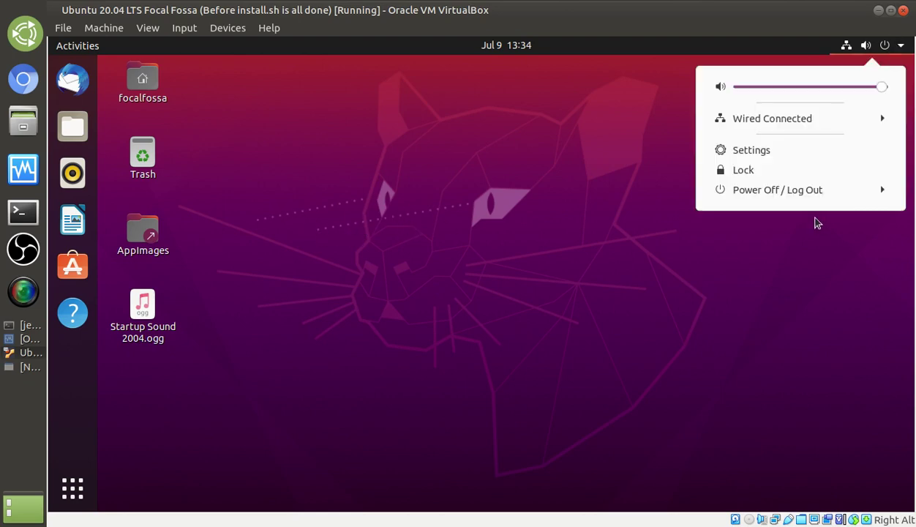
pyautogui.click(799, 192)
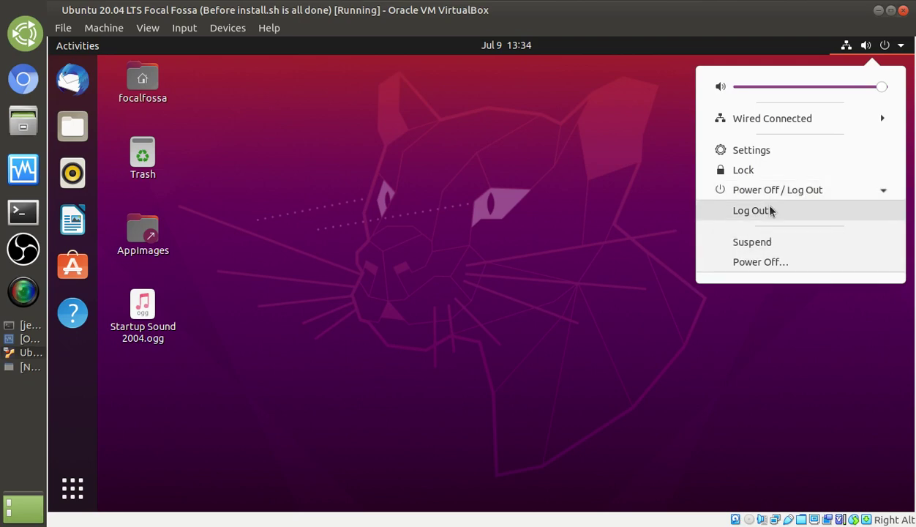
pyautogui.click(772, 208)
pyautogui.click(576, 323)
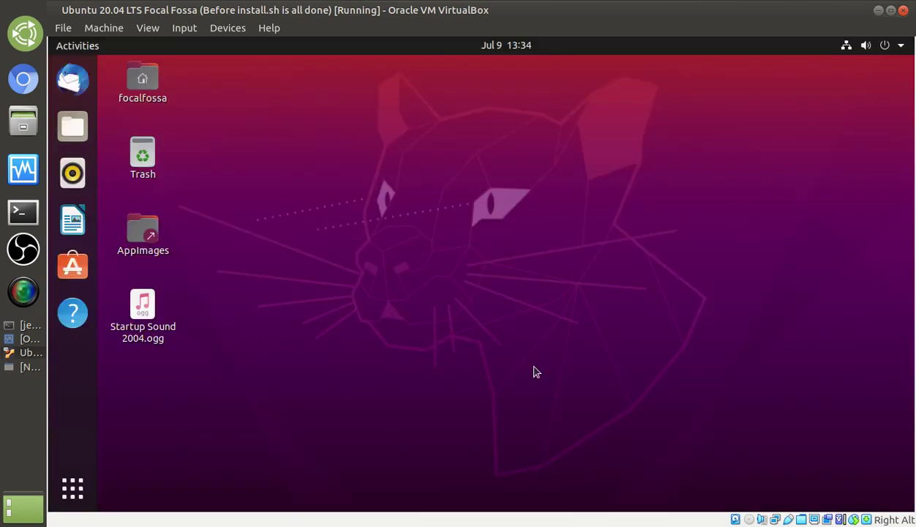
# - Restart the display manager from a new terminal with 'sudo systemctl restart gdm', entering the sudo password
pyautogui.hotkey('ctrl', 'alt', 't')
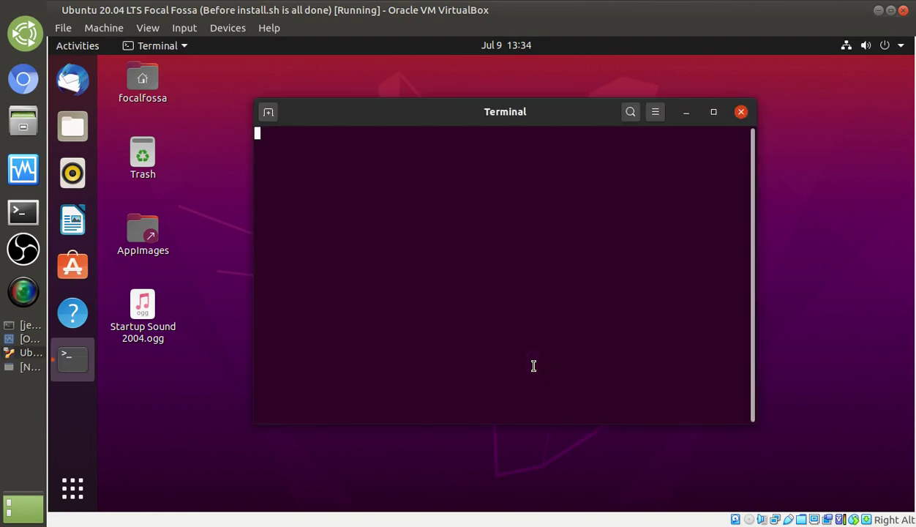
pyautogui.hotkey('ctrl', 'c')
pyautogui.write('su')
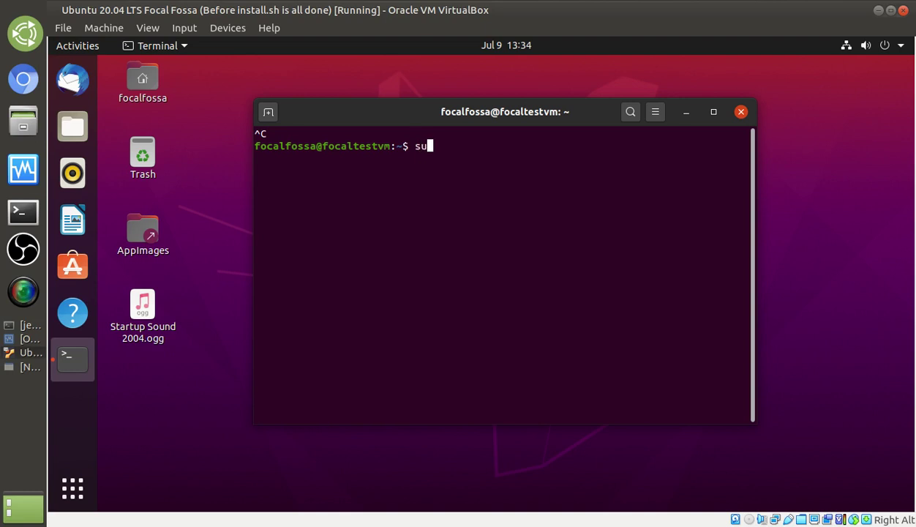
pyautogui.write('do systemct')
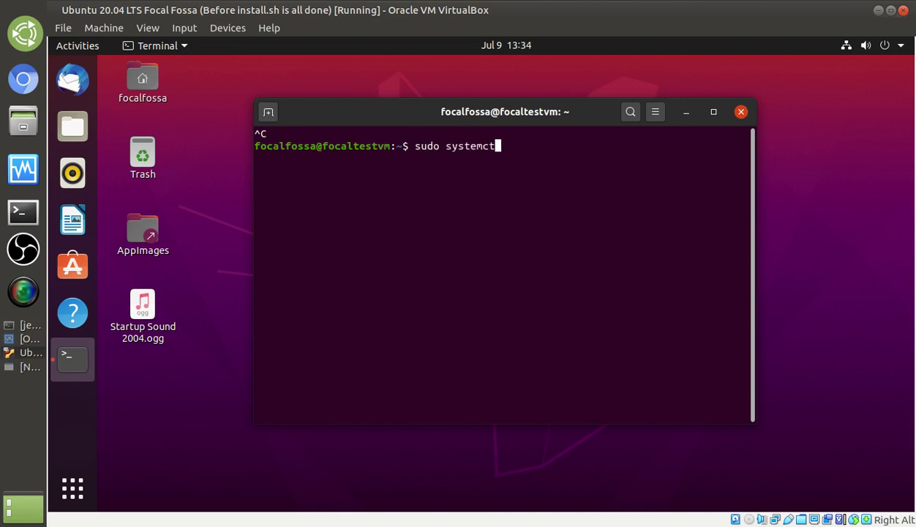
pyautogui.write('l restart g')
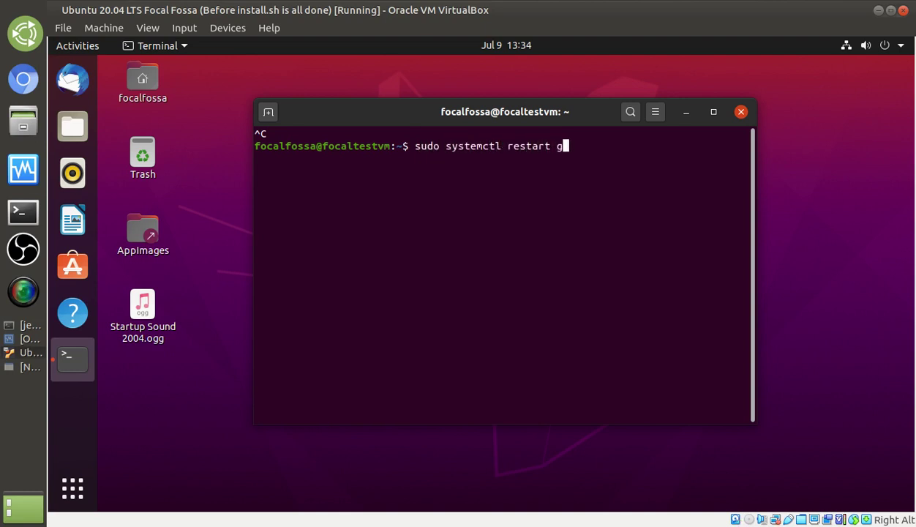
pyautogui.write('dm')
pyautogui.press('Return')
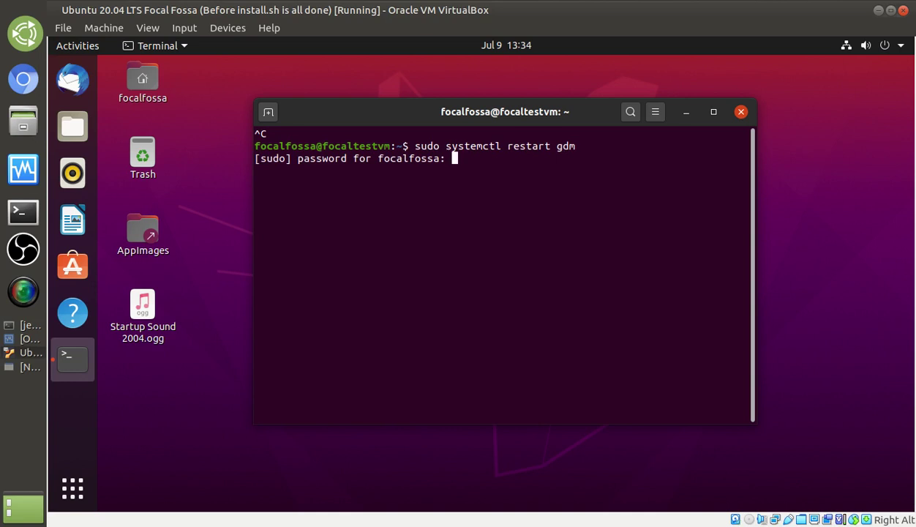
pyautogui.press('Return')
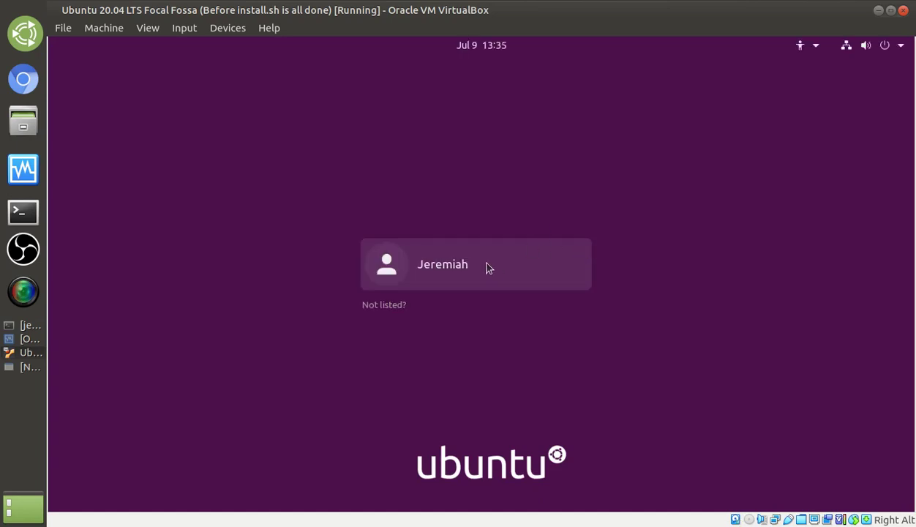
# - Log back in to the user account from the login screen with its password
pyautogui.click(487, 268)
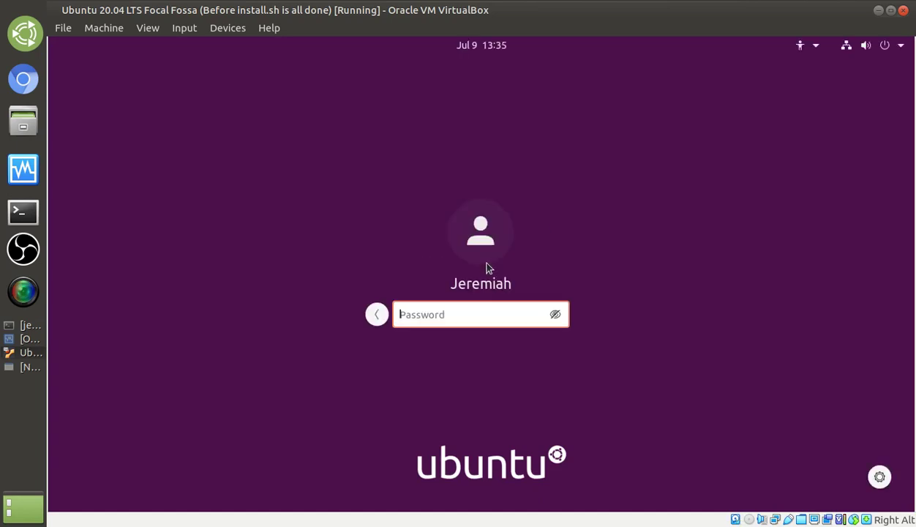
pyautogui.write('••••••••')
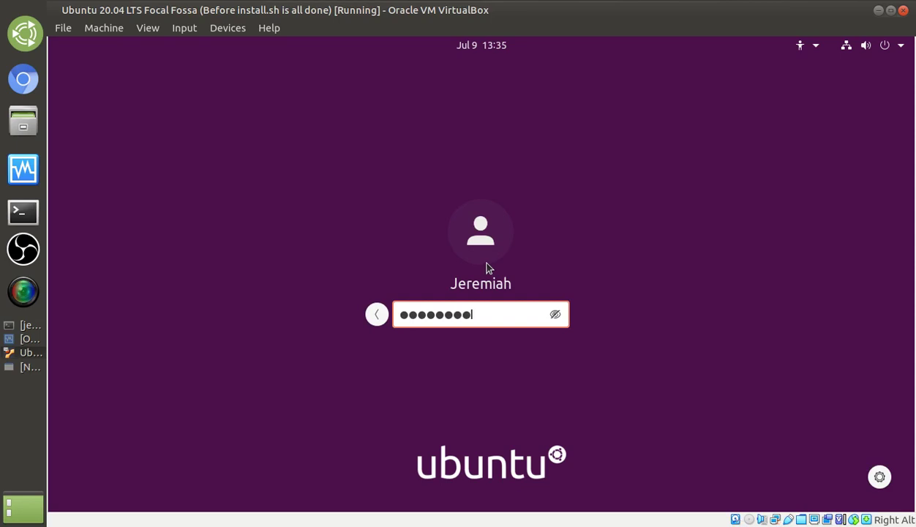
pyautogui.press('Return')
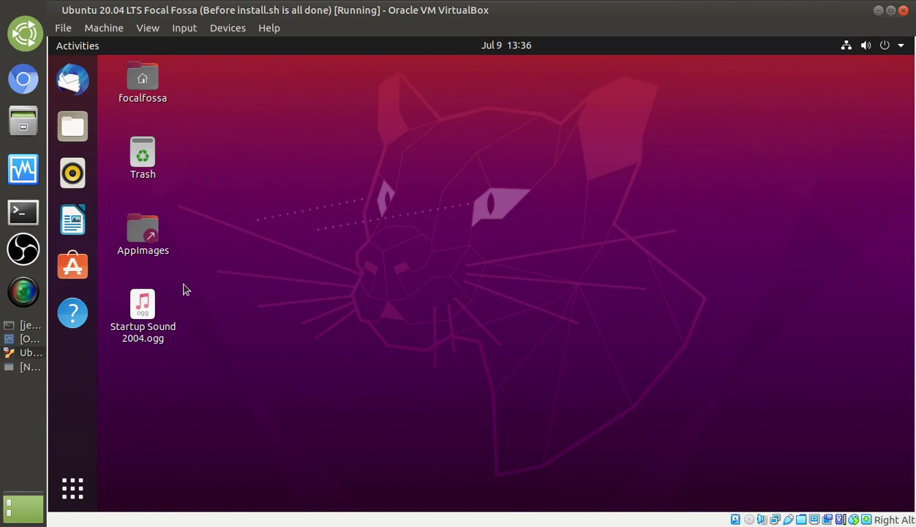
# - Launch Startup Applications from the 'startup' search and remove the Startup Sound entry
pyautogui.moveTo(122, 305); pyautogui.dragTo(136, 327)
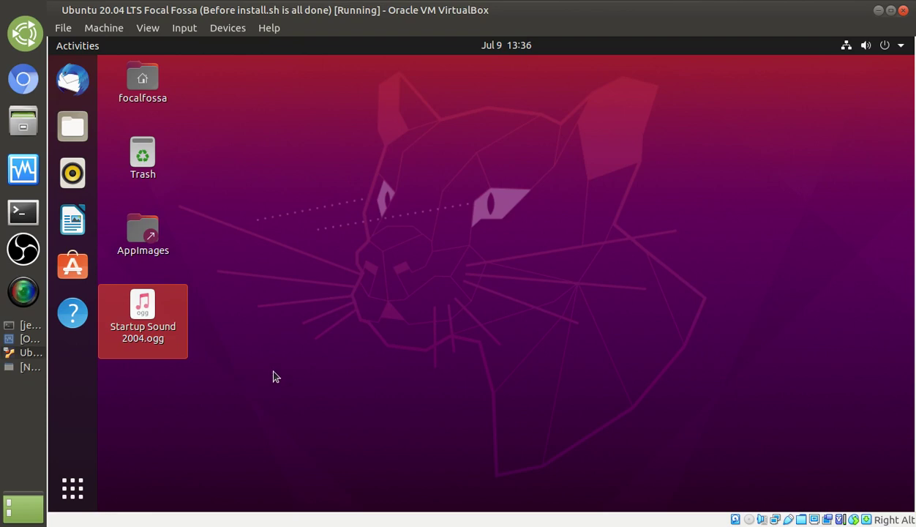
pyautogui.click(242, 377)
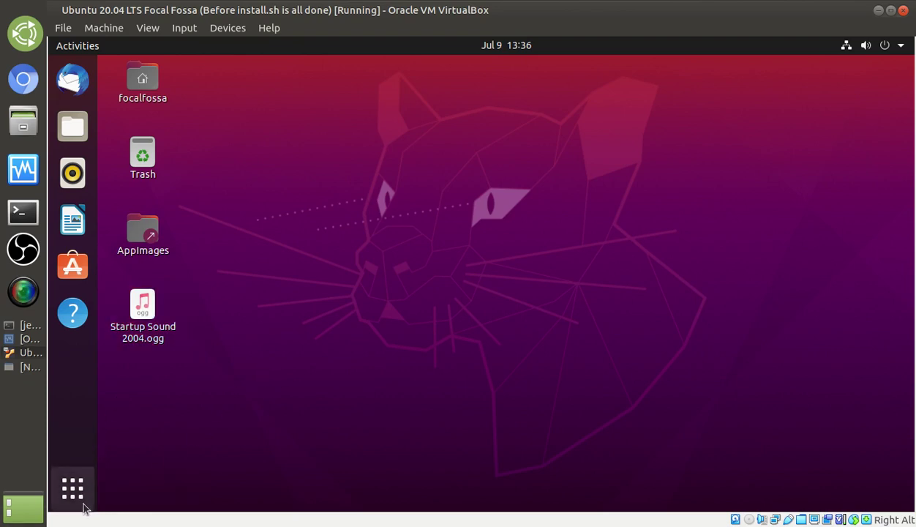
pyautogui.click(127, 489)
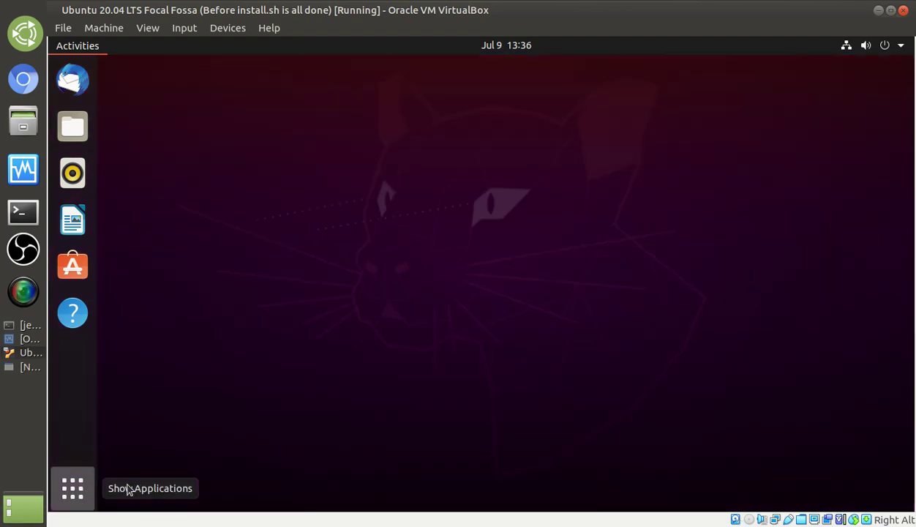
pyautogui.write('startup')
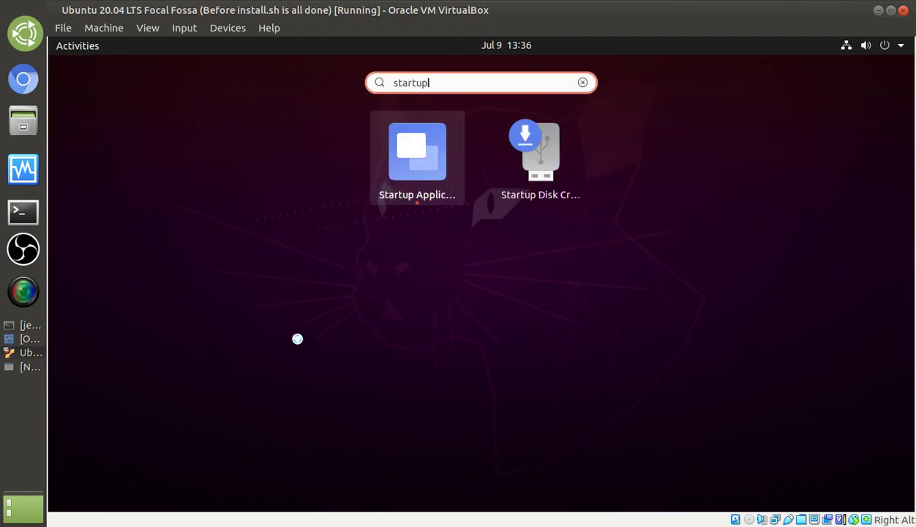
pyautogui.press('Return')
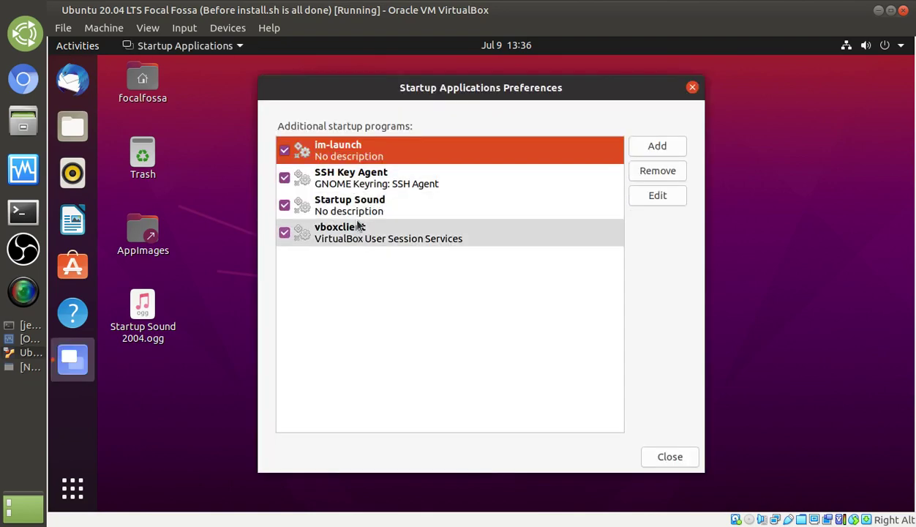
pyautogui.click(355, 207)
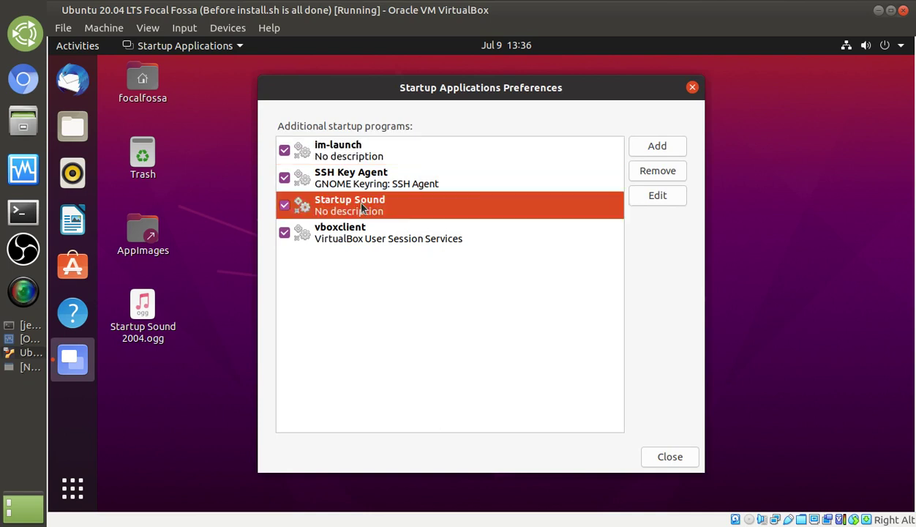
pyautogui.click(658, 171)
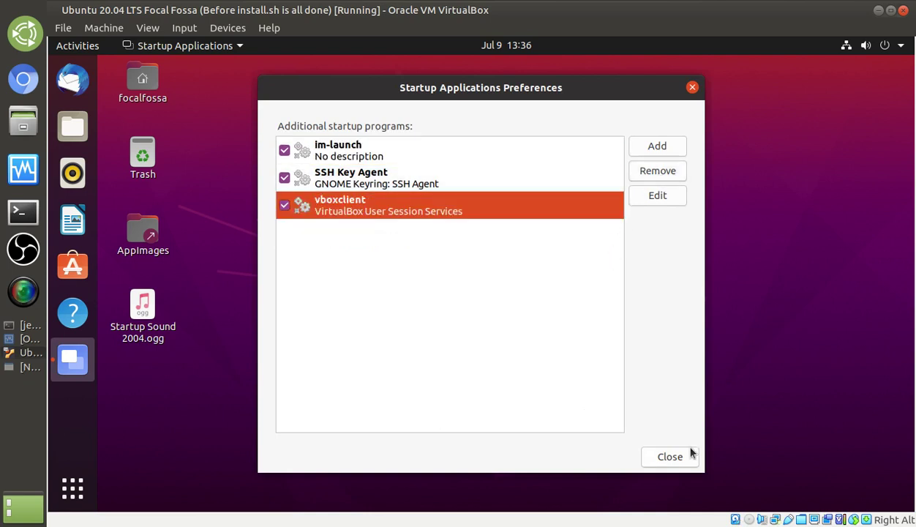
pyautogui.click(670, 458)
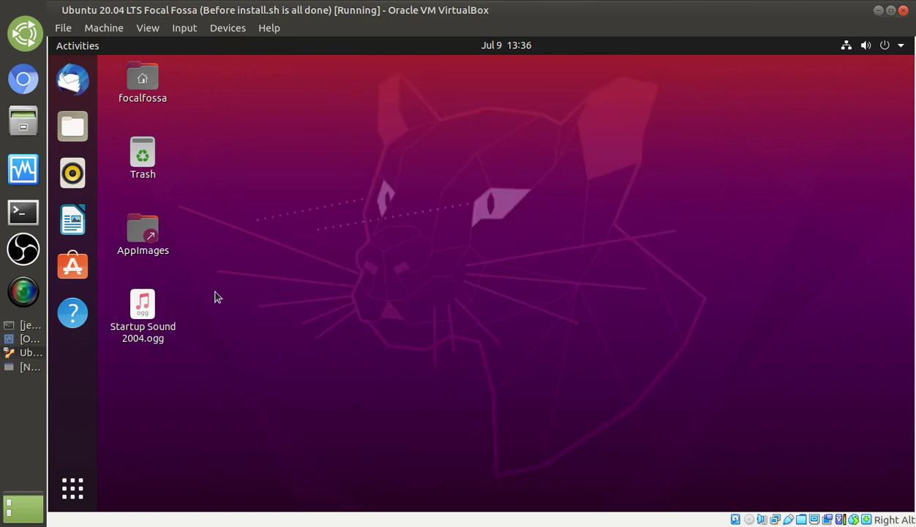